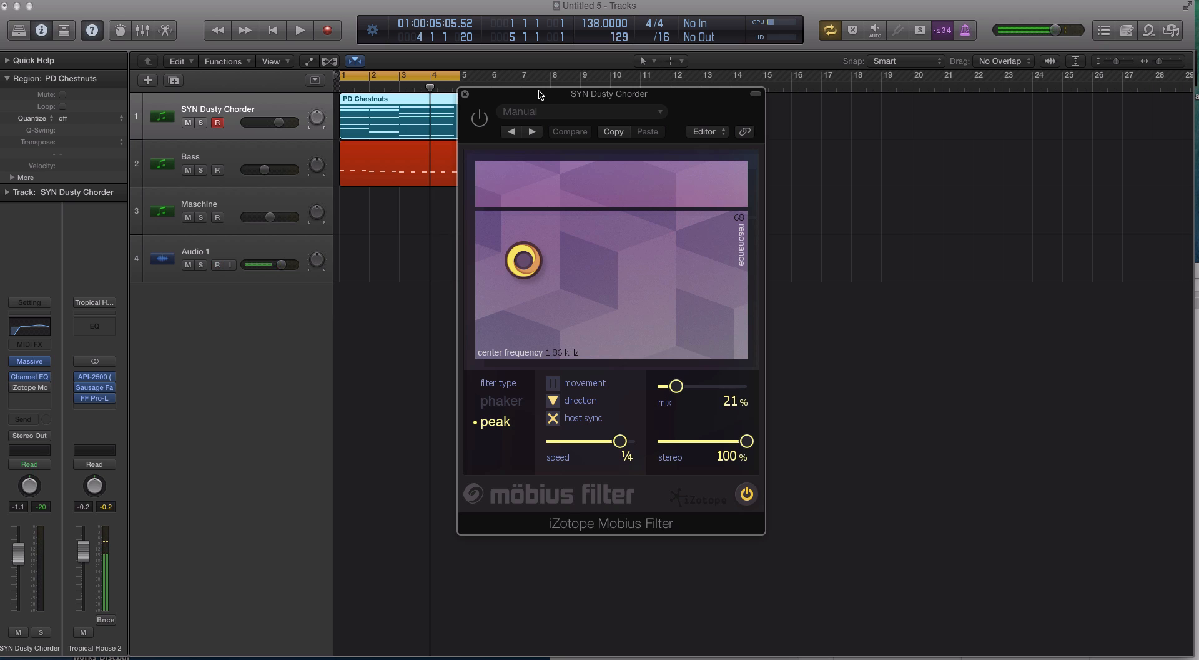
# Step: Close the Mobius Filter window and select both the PD Chestnuts region and the bass region
pyautogui.moveTo(962, 8); pyautogui.dragTo(967, 8)
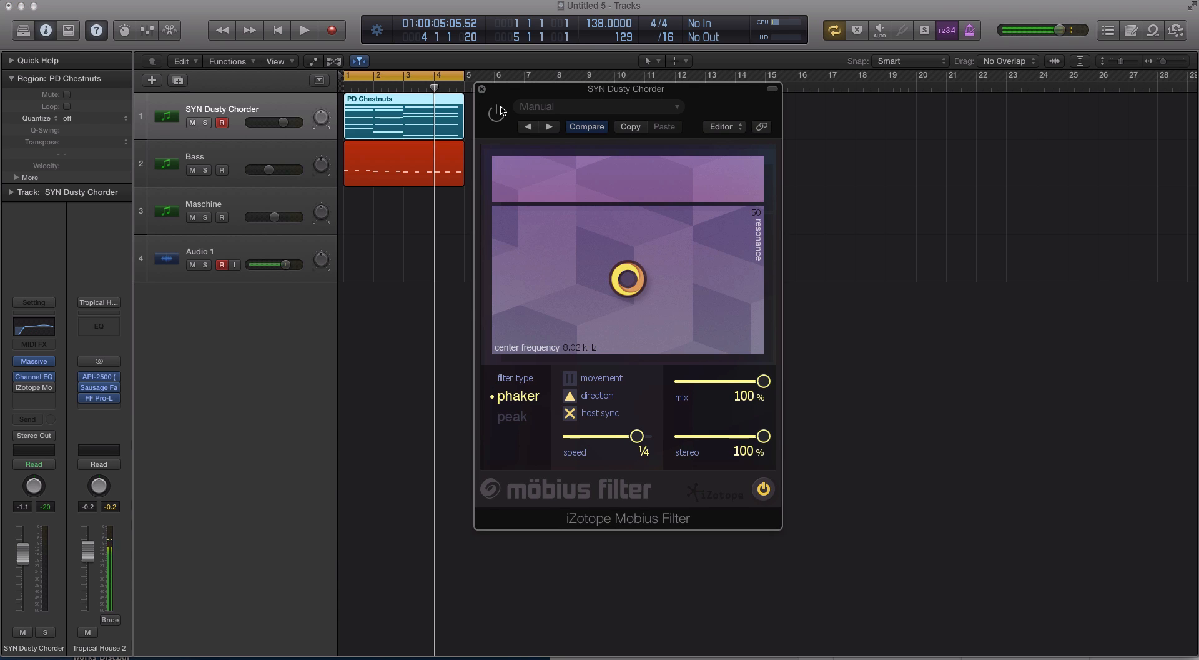
pyautogui.click(482, 88)
pyautogui.click(522, 127)
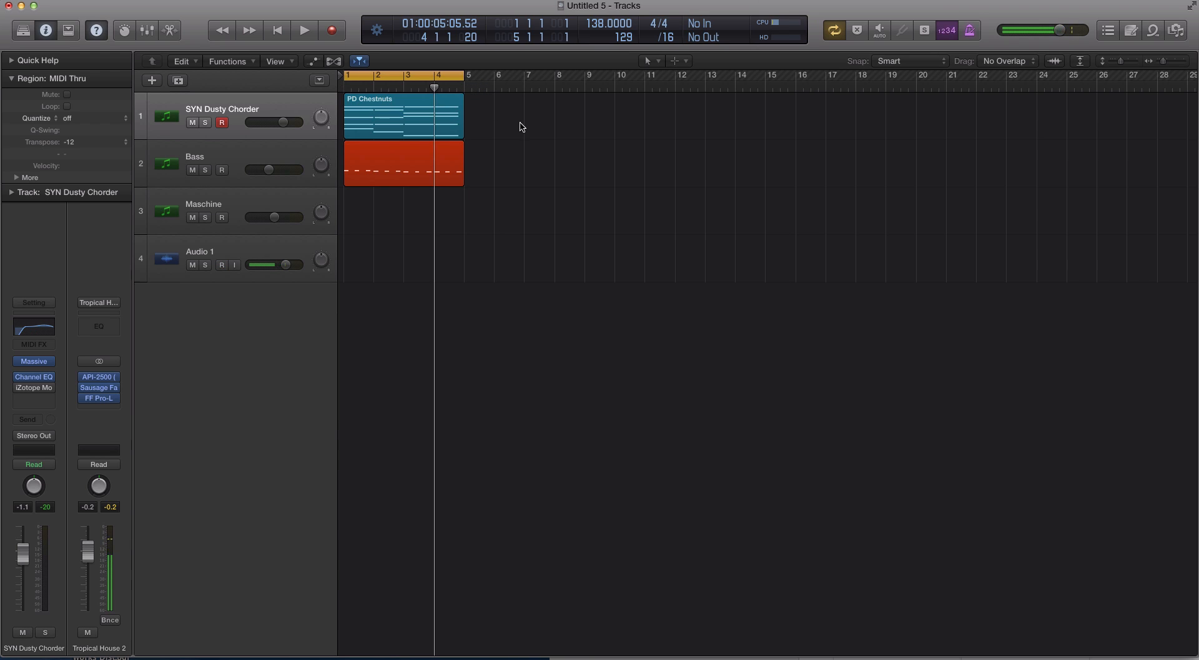
pyautogui.moveTo(556, 121); pyautogui.dragTo(345, 189)
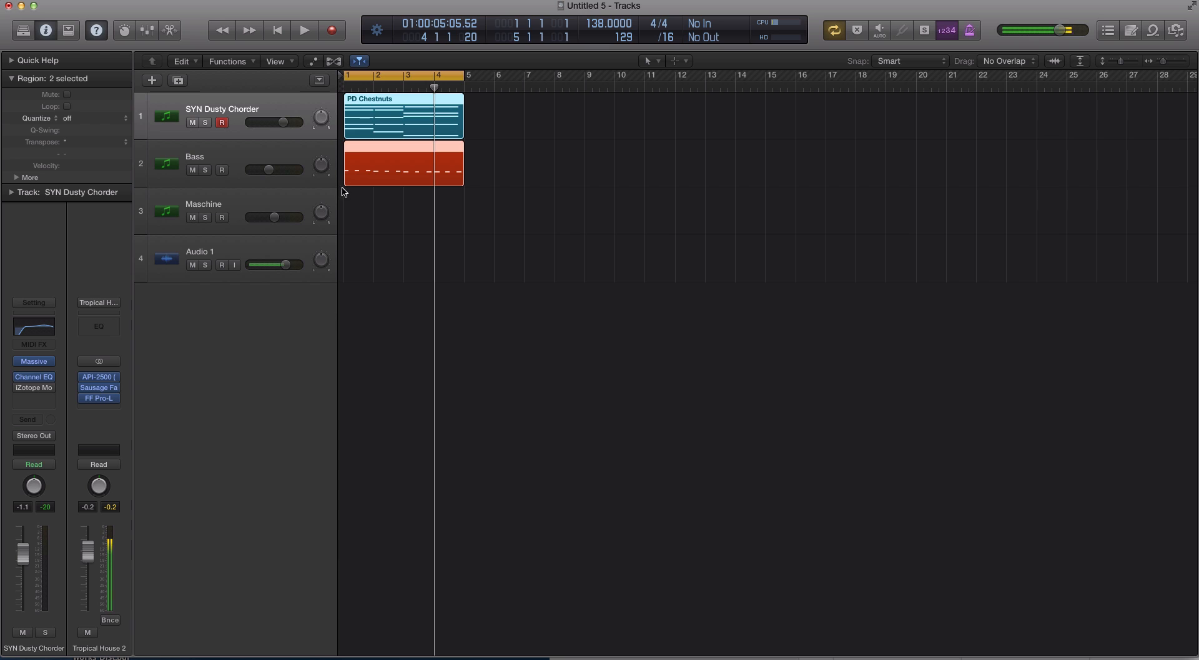
# Step: During playback, raise the SYN Dusty Chorder volume to -0.8 dB and nudge the Bass track volume up slightly
pyautogui.press('space')
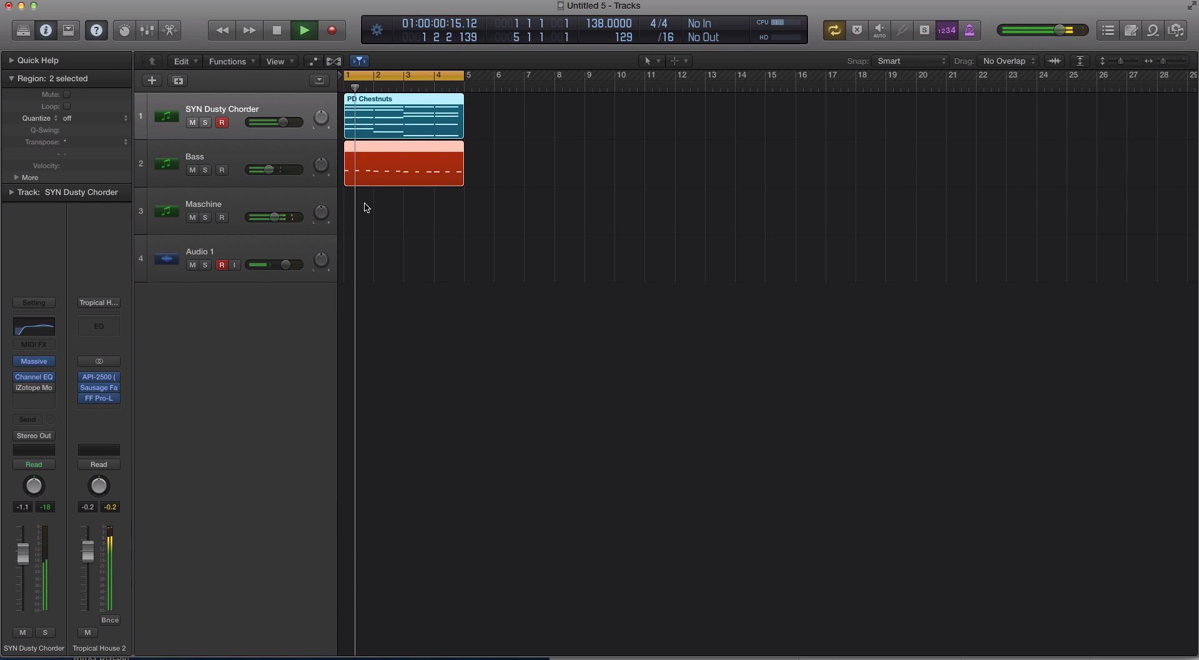
pyautogui.moveTo(283, 122); pyautogui.dragTo(285, 122)
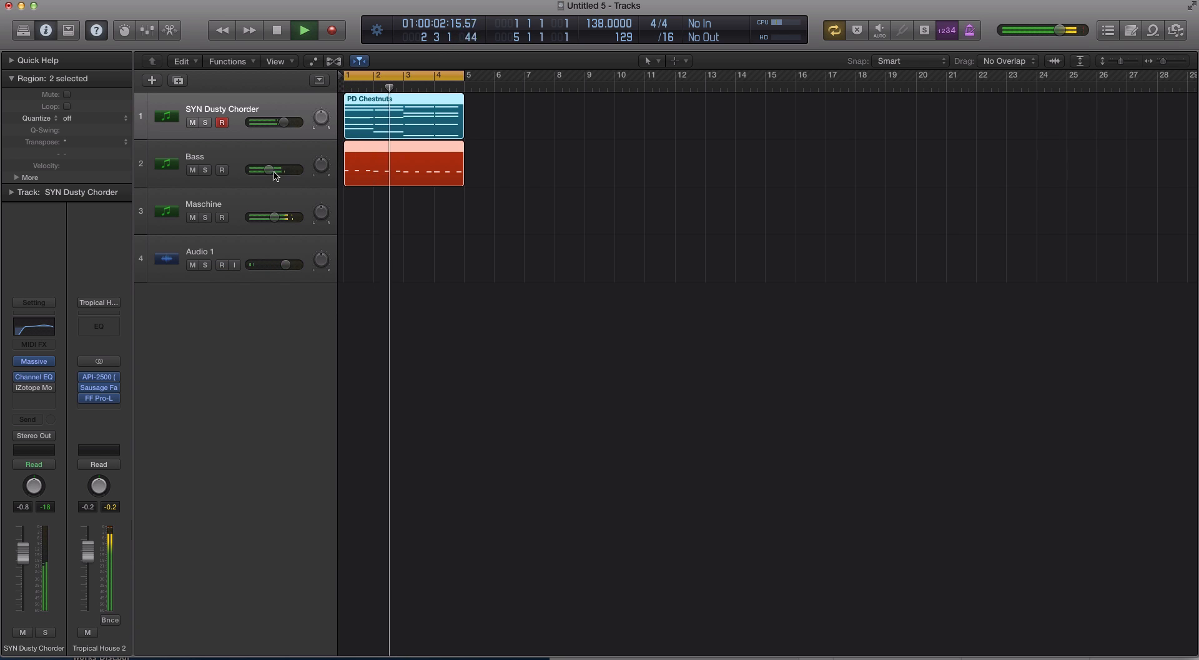
pyautogui.moveTo(269, 169); pyautogui.dragTo(270, 170)
# Step: Re-enable the iZotope Mobius Filter on the SYN Dusty Chorder track and solo its PD Chestnuts region
pyautogui.click(241, 132)
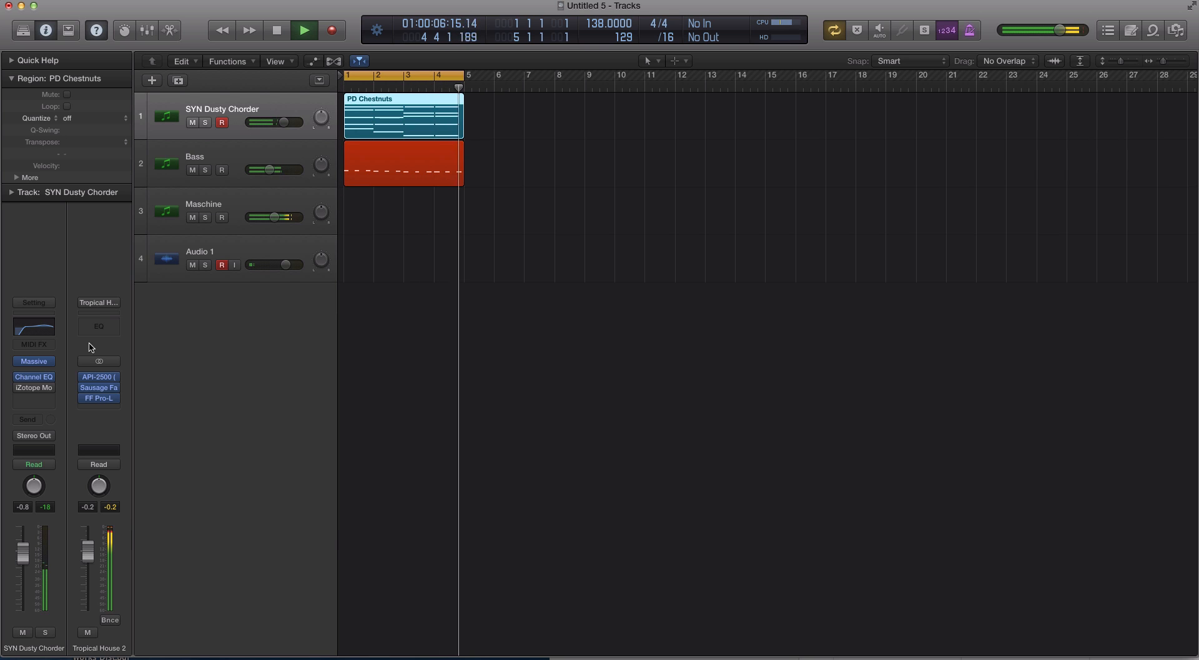
pyautogui.click(20, 389)
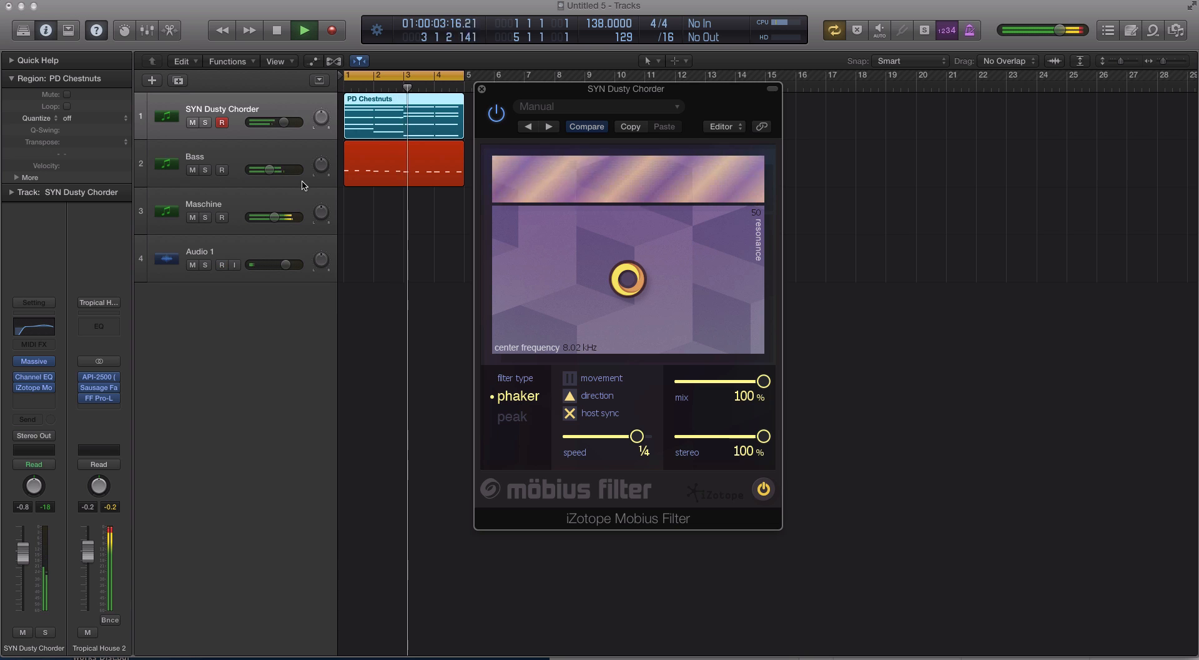
pyautogui.hotkey('ctrl', 's')
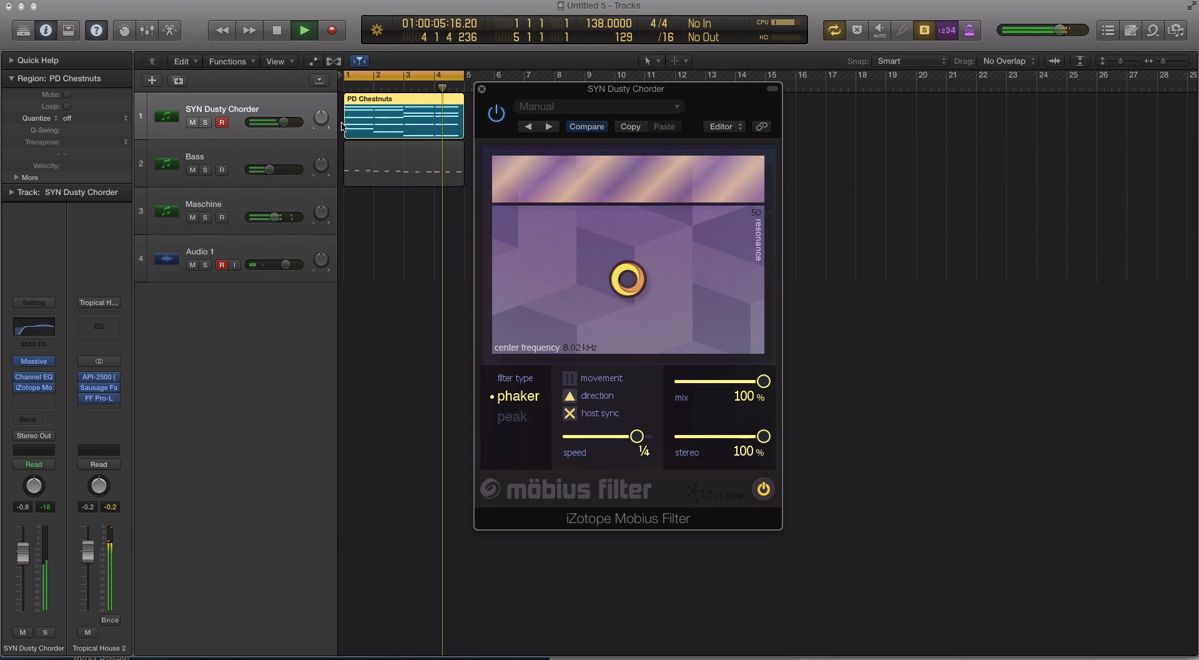
# Step: With the Maschine track selected, solo the PD Chestnuts region and enable the Mobius visualizer
pyautogui.click(194, 218)
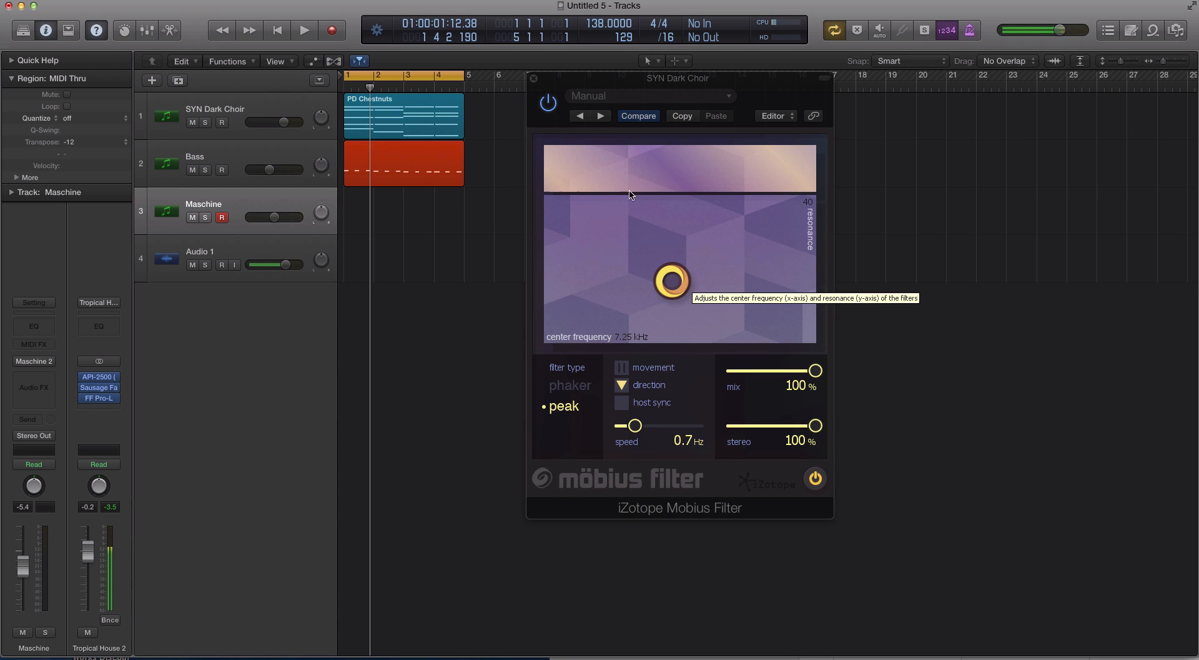
pyautogui.click(403, 126)
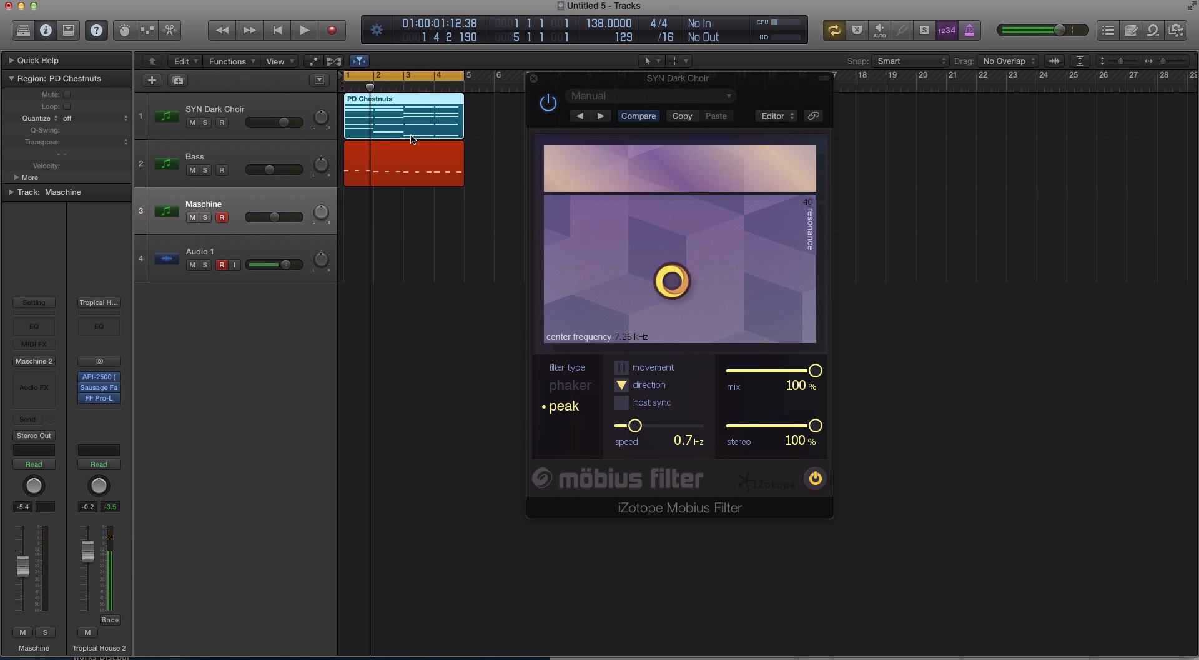
pyautogui.hotkey('ctrl', 's')
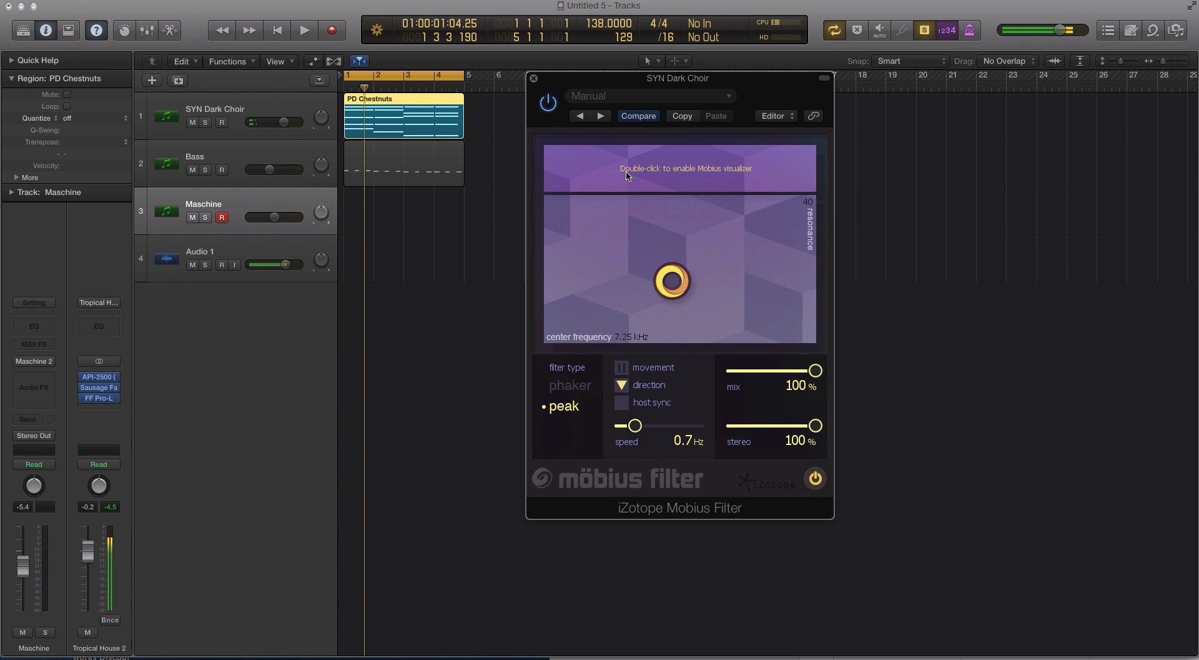
pyautogui.doubleClick(668, 172)
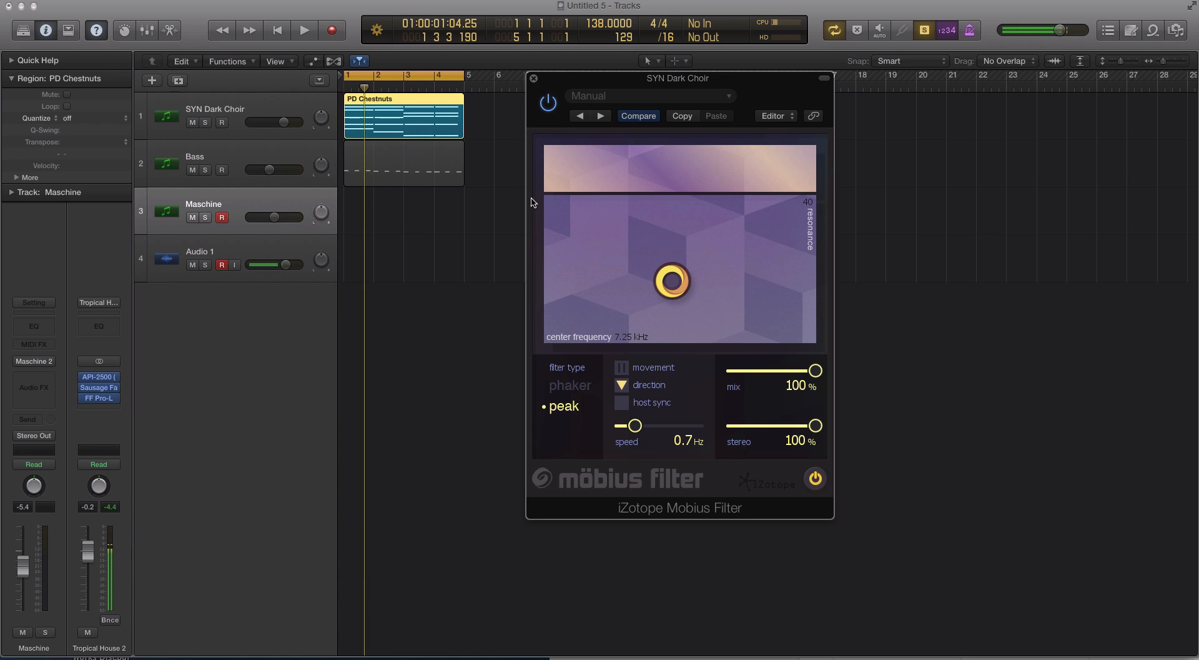
# Step: During playback, set the Mobius Filter to upward direction, phaker filter type and a speed of 10.0 Hz
pyautogui.press('space')
pyautogui.click(623, 385)
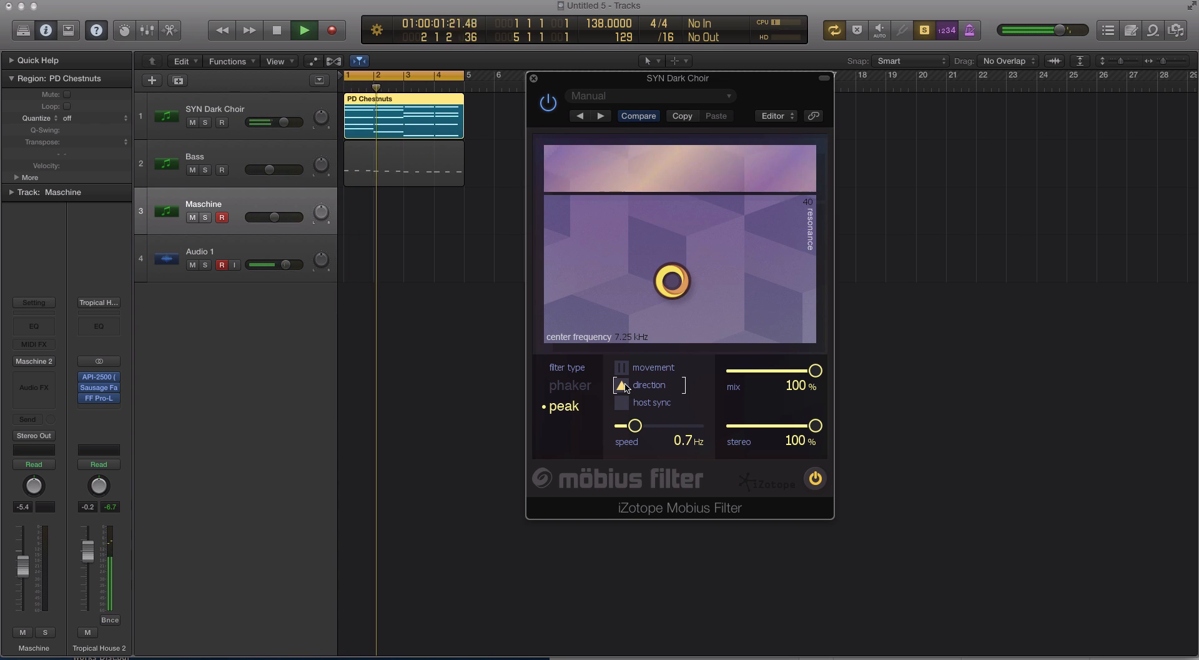
pyautogui.click(569, 387)
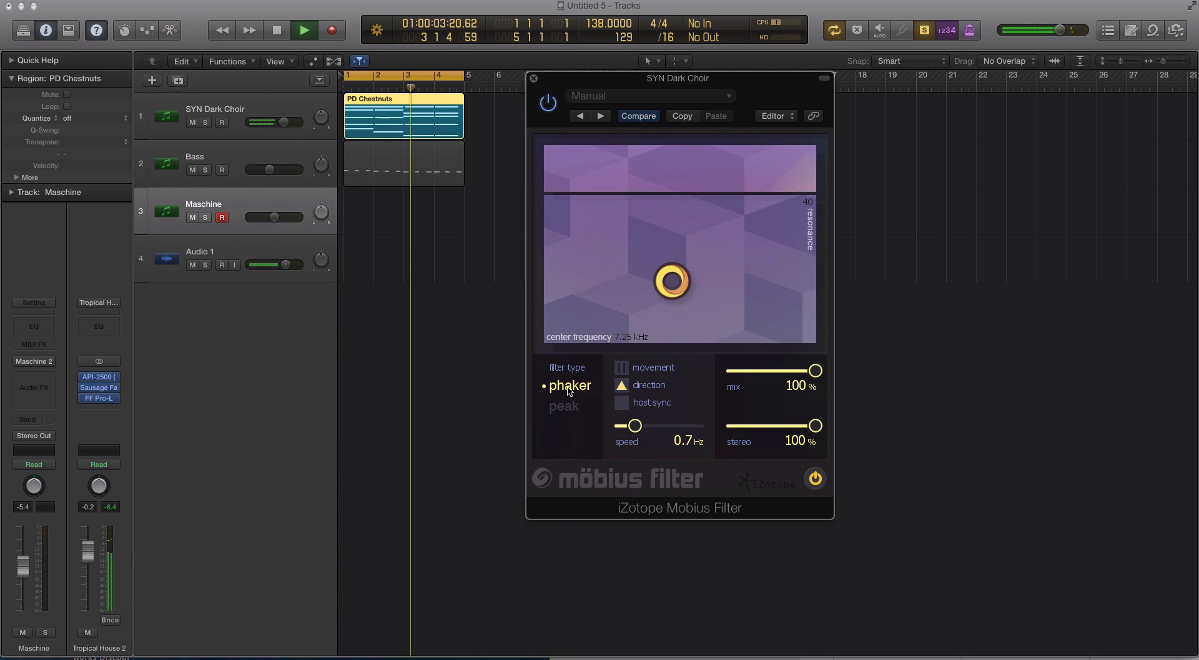
pyautogui.moveTo(649, 422); pyautogui.dragTo(739, 427)
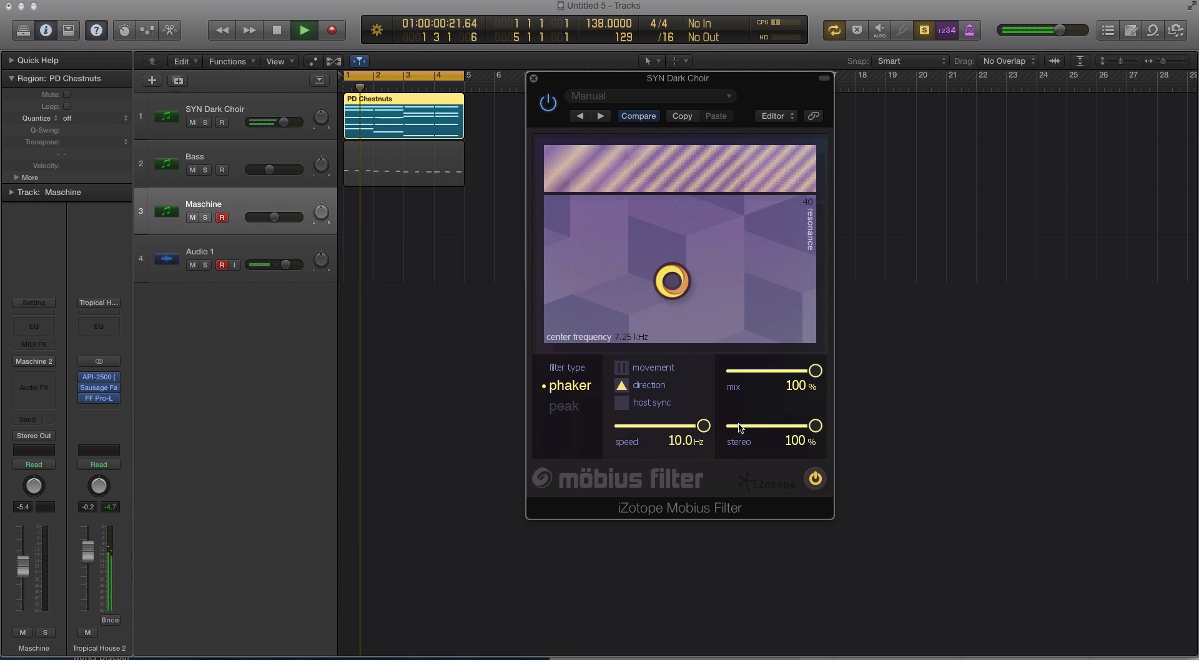
pyautogui.press('space')
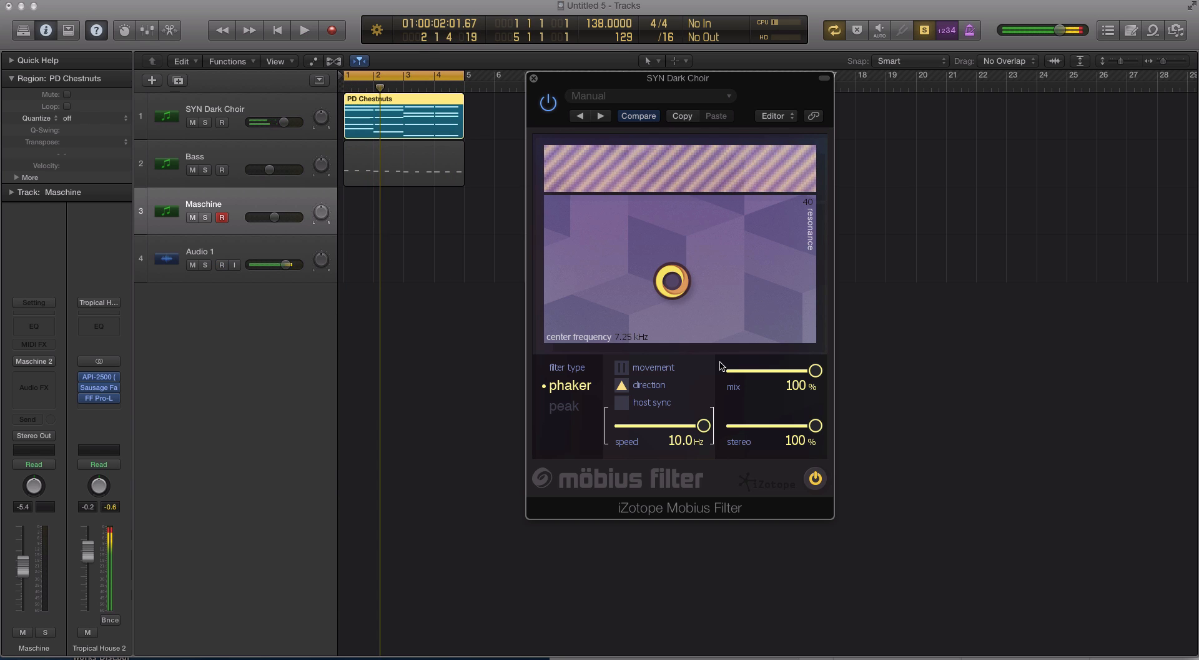
# Step: Audition the filter with downward direction at 10.0 Hz, and return the direction to upward
pyautogui.click(622, 385)
pyautogui.press('space')
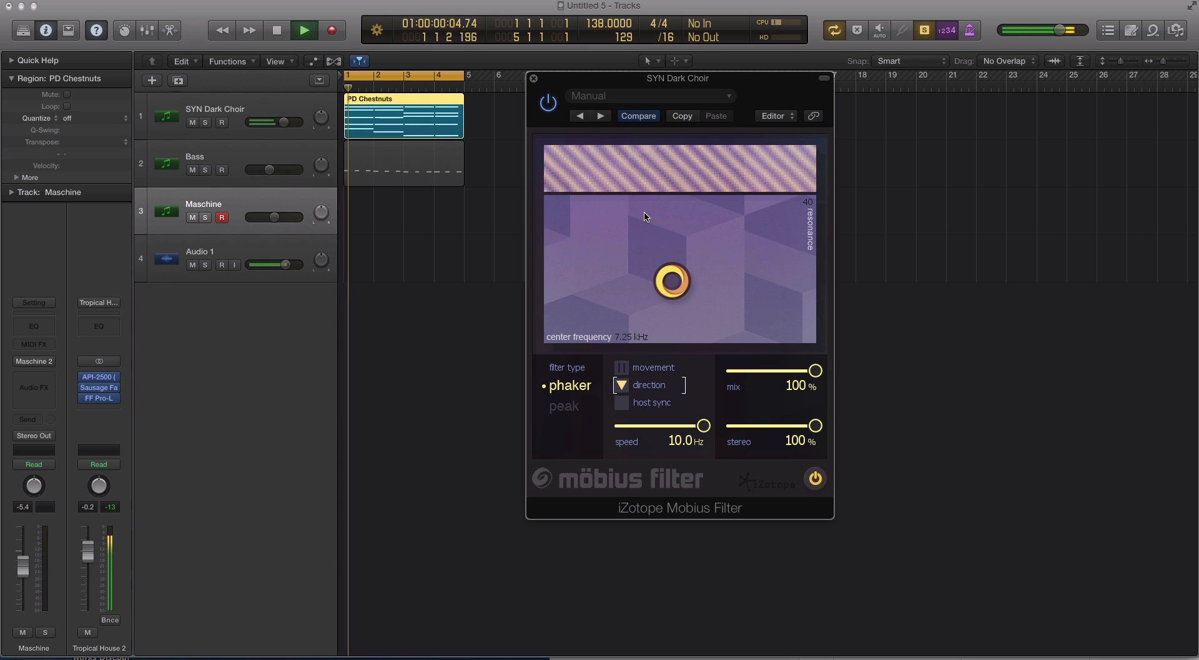
pyautogui.click(621, 385)
pyautogui.press('space')
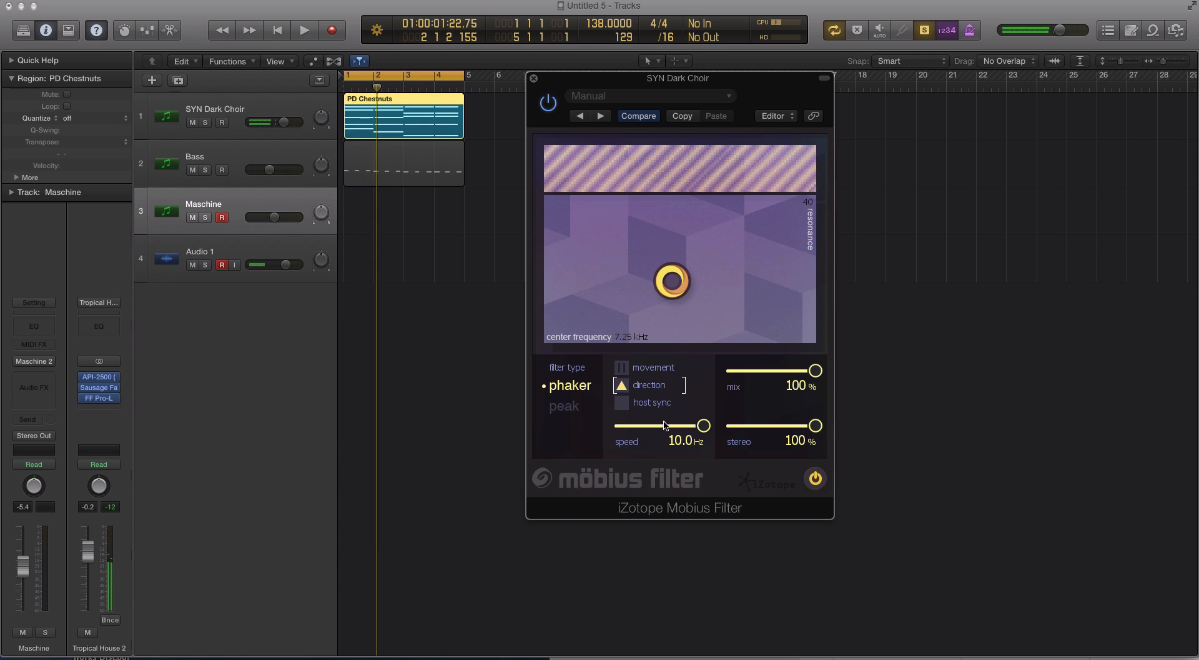
# Step: Lower the filter speed to 7.3 Hz and on to 0.3 Hz, and audition it with the direction set downward
pyautogui.moveTo(703, 425); pyautogui.dragTo(693, 426)
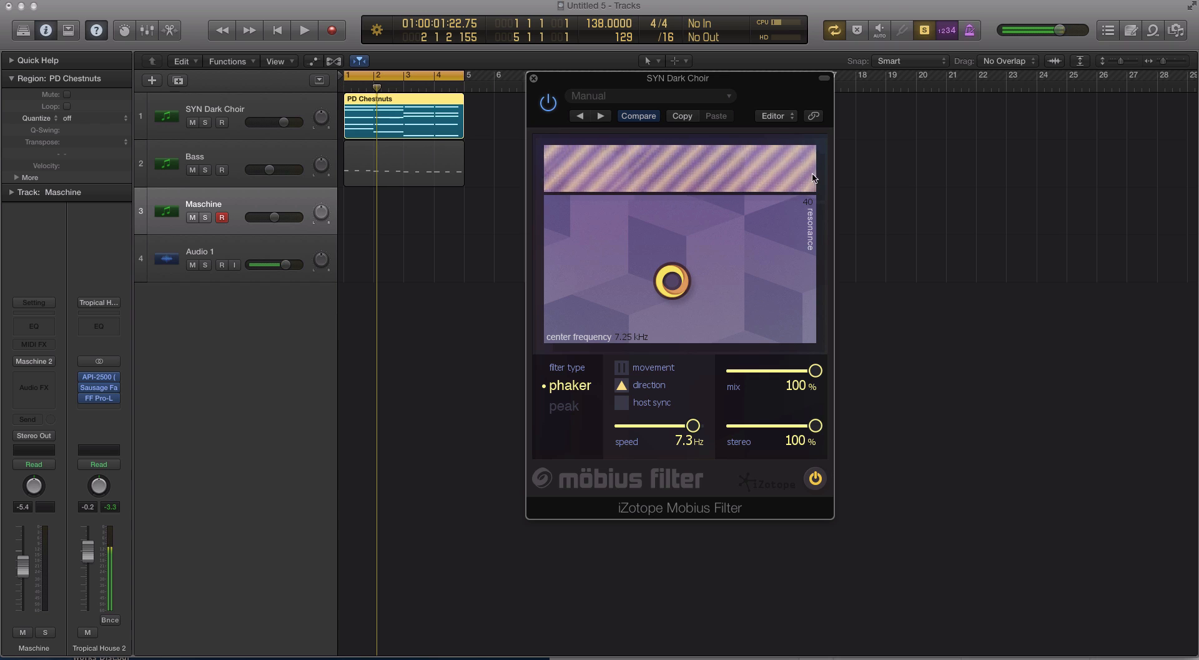
pyautogui.moveTo(692, 426); pyautogui.dragTo(624, 425)
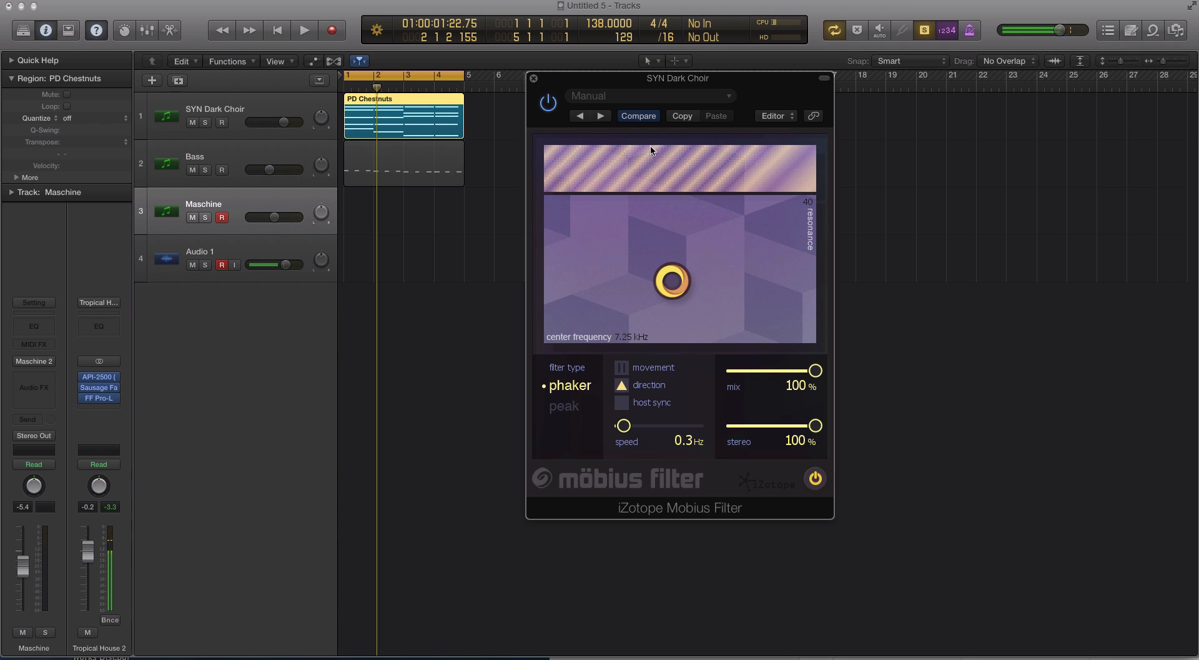
pyautogui.click(622, 385)
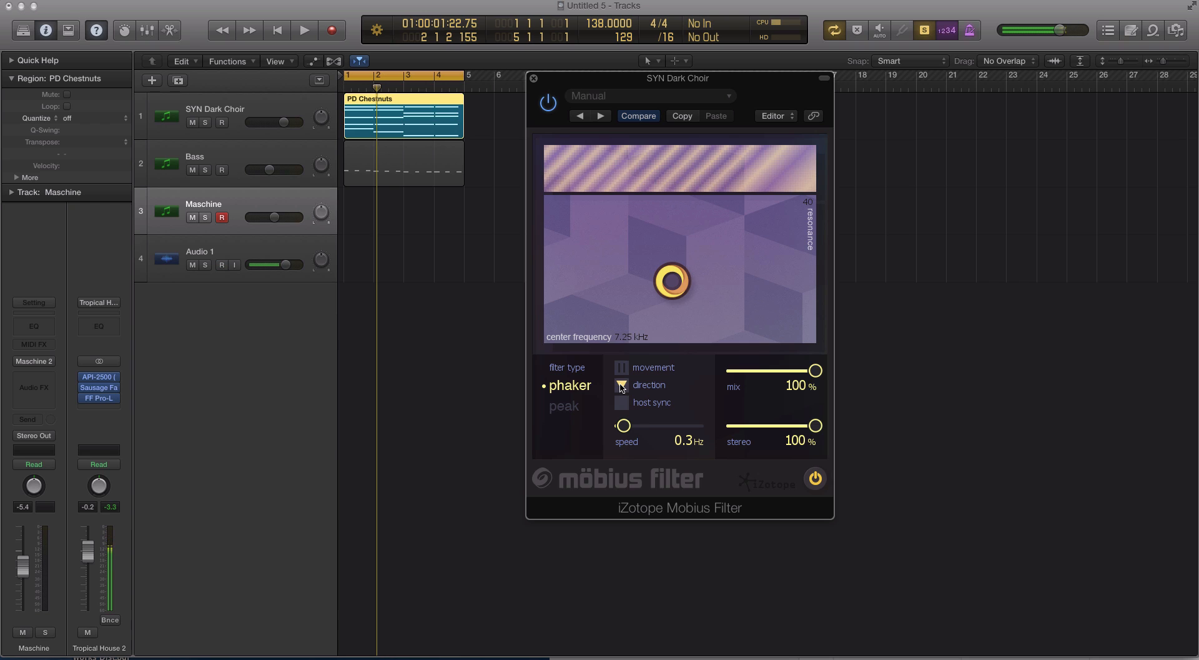
pyautogui.press('space')
pyautogui.press('space')
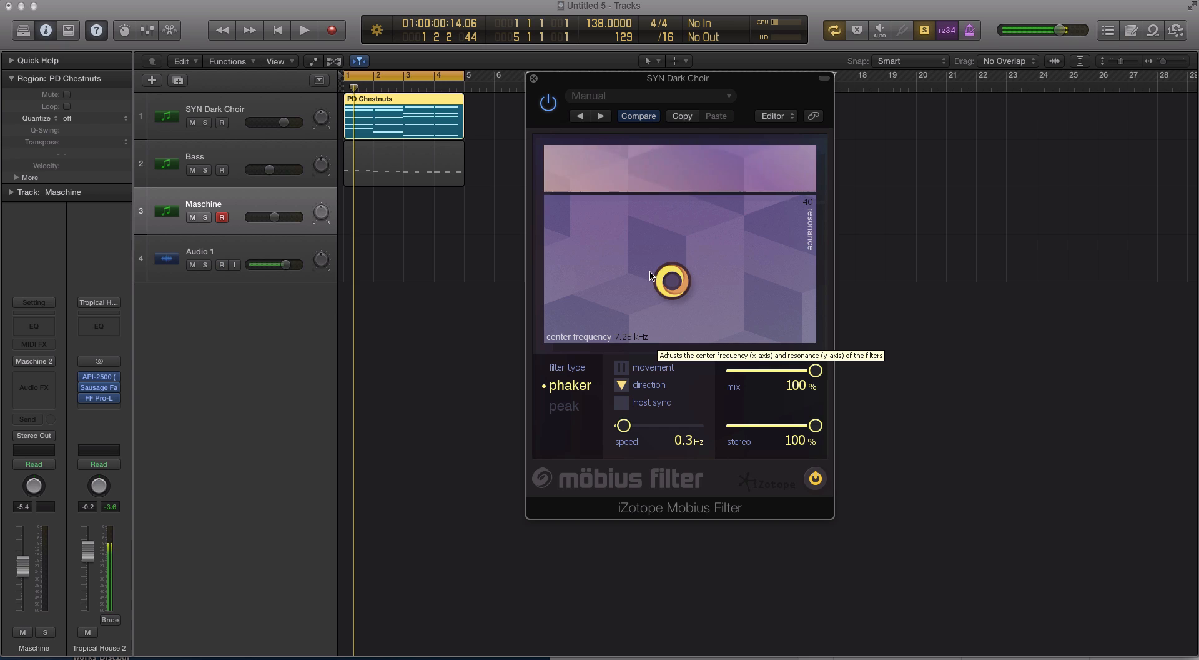
# Step: Move the filter to a center frequency of about 8.03 kHz with resonance 48 and audition the sound
pyautogui.moveTo(650, 275); pyautogui.dragTo(703, 278)
pyautogui.press('space')
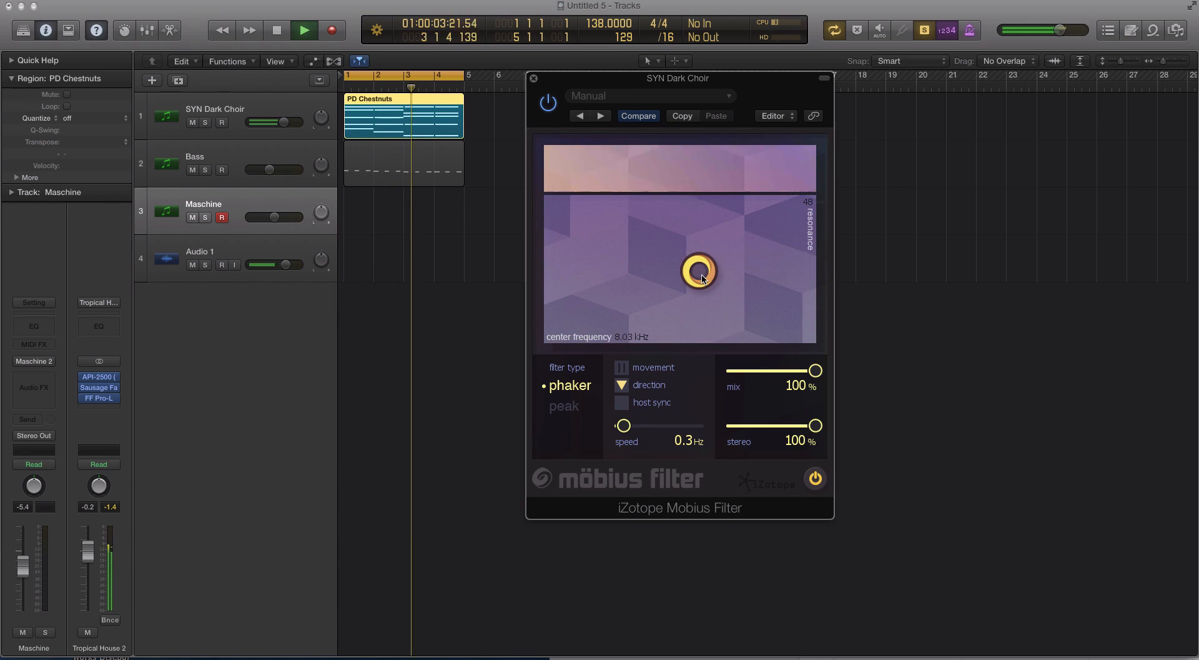
pyautogui.press('space')
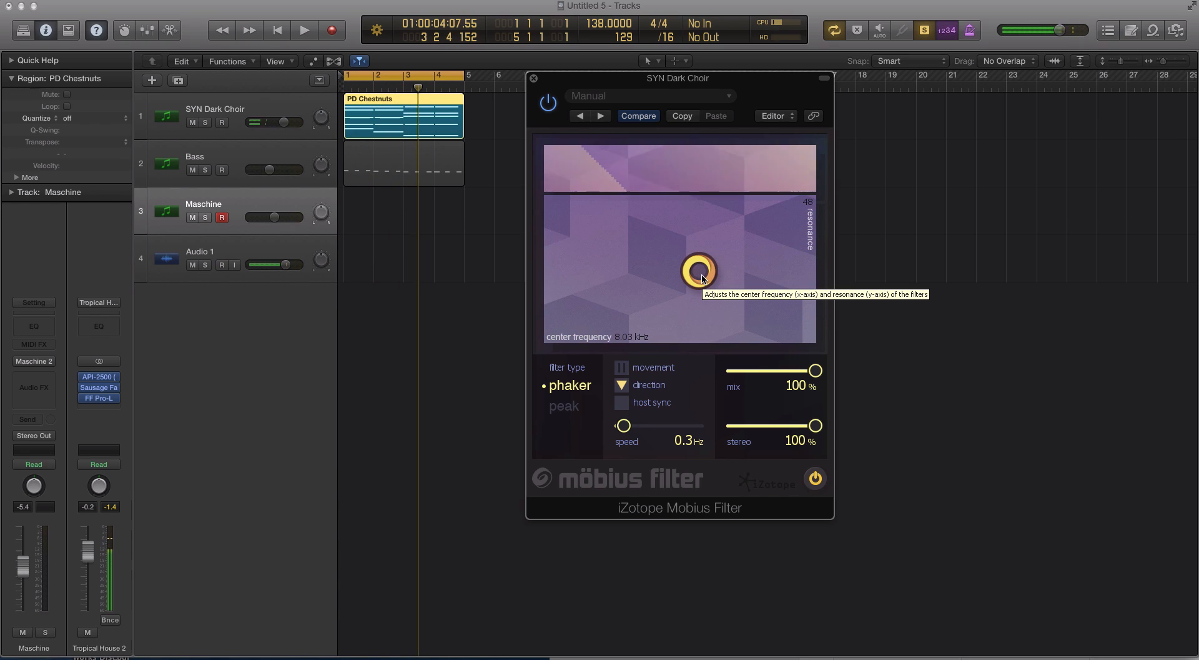
# Step: Switch the filter type repeatedly between peak and phaker, ending on phaker
pyautogui.click(554, 369)
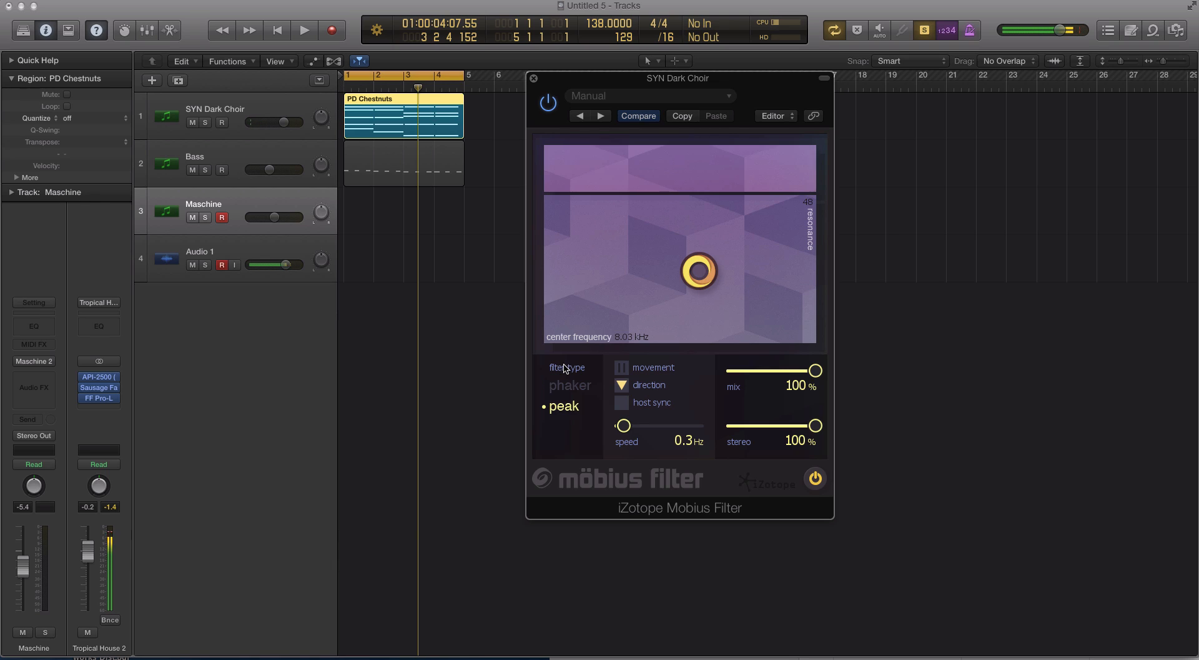
pyautogui.click(553, 368)
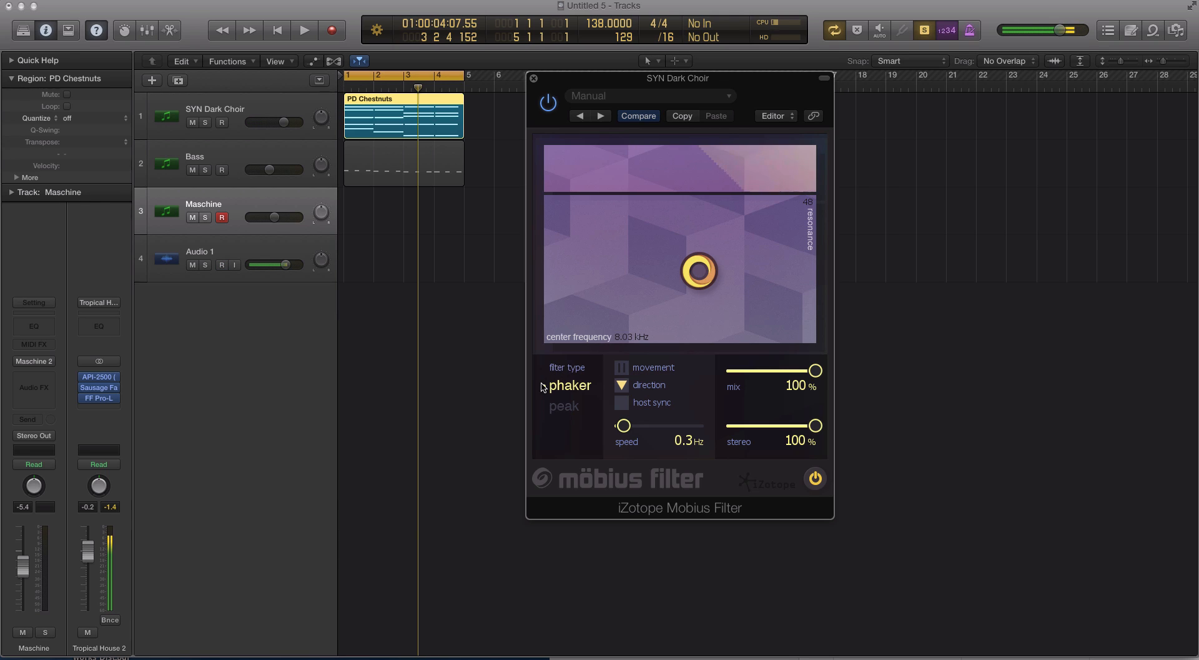
pyautogui.click(561, 367)
pyautogui.click(561, 367)
pyautogui.click(561, 367)
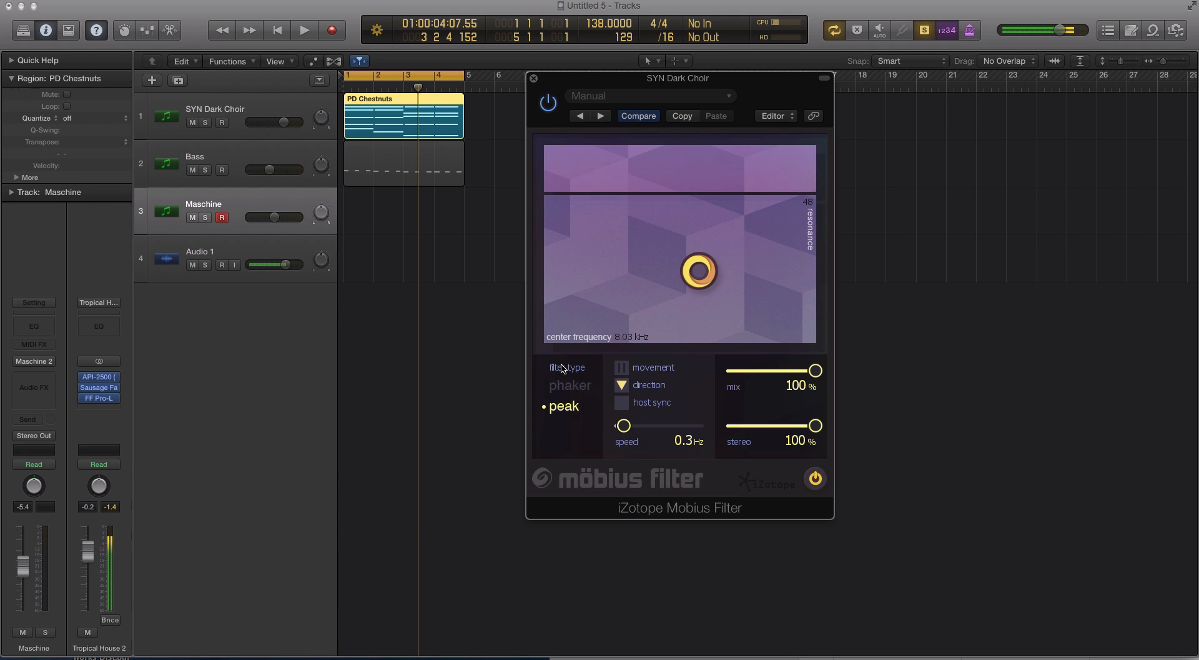
pyautogui.click(561, 367)
pyautogui.click(561, 366)
pyautogui.click(561, 366)
pyautogui.click(570, 409)
pyautogui.click(572, 387)
pyautogui.click(564, 407)
pyautogui.click(567, 385)
pyautogui.click(566, 407)
pyautogui.click(569, 388)
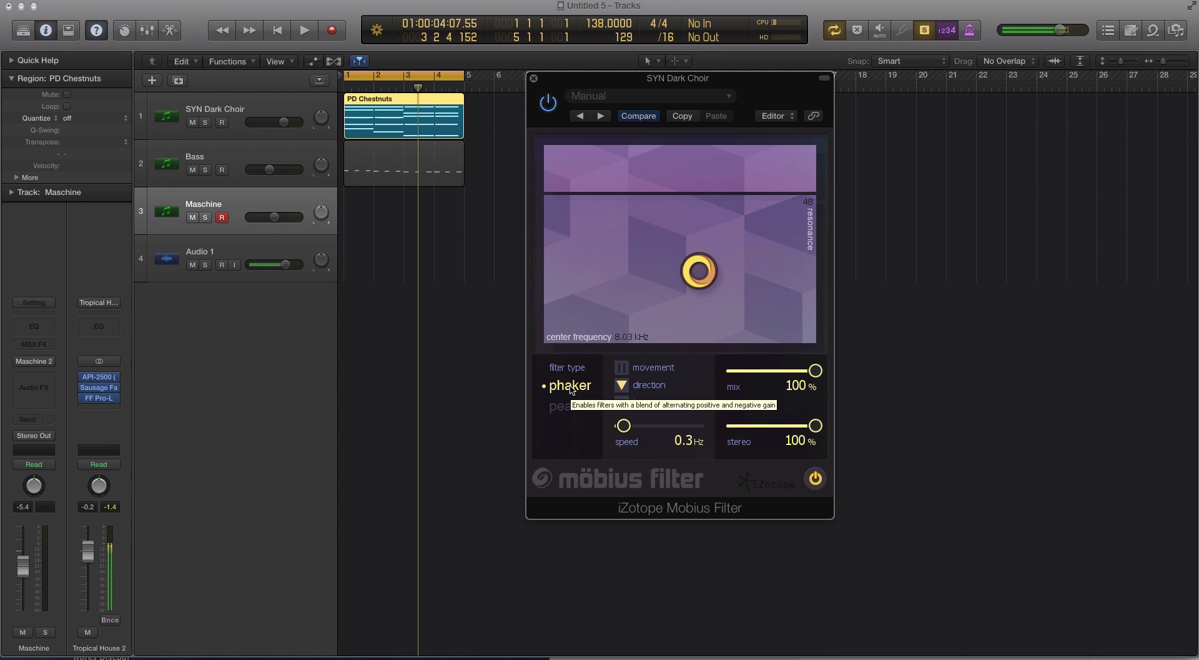
# Step: During playback, set the speed to 3.6 Hz and the filter type to peak, with about 3.44 kHz center frequency and resonance 54
pyautogui.press('space')
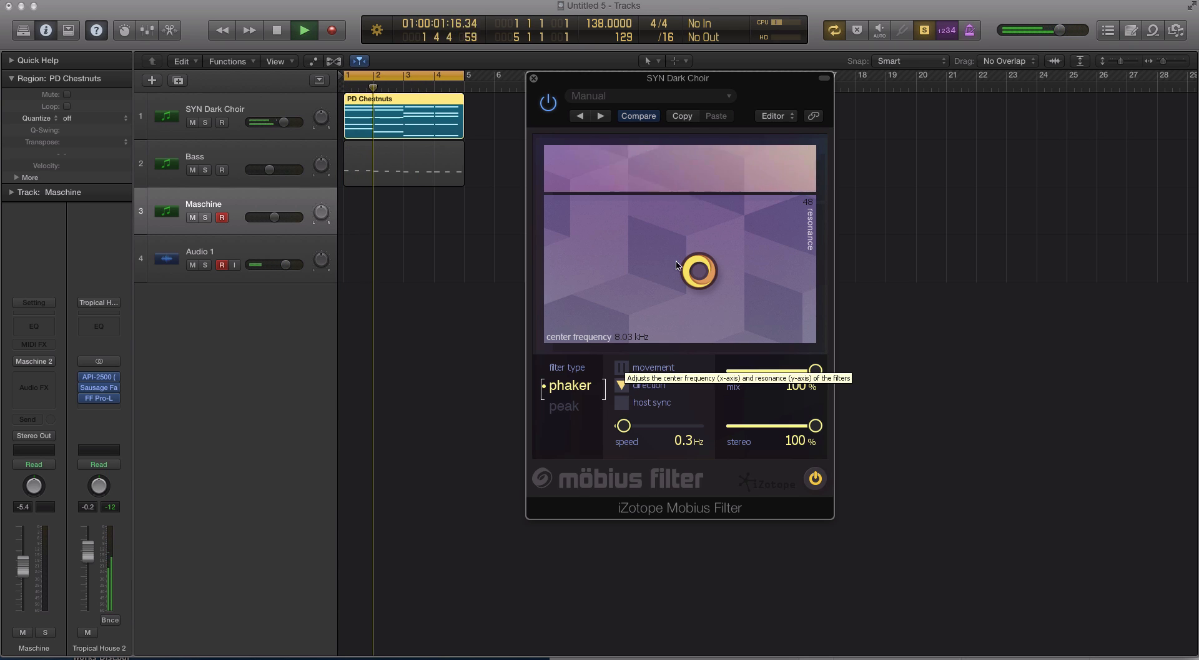
pyautogui.moveTo(624, 426); pyautogui.dragTo(675, 427)
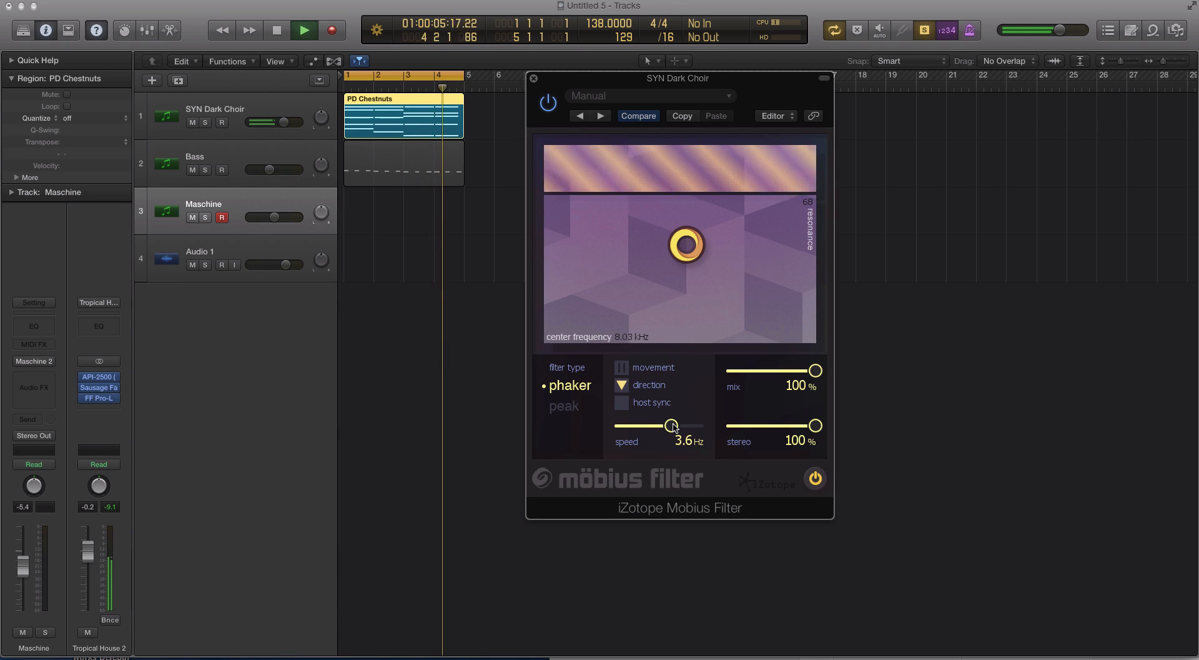
pyautogui.click(565, 408)
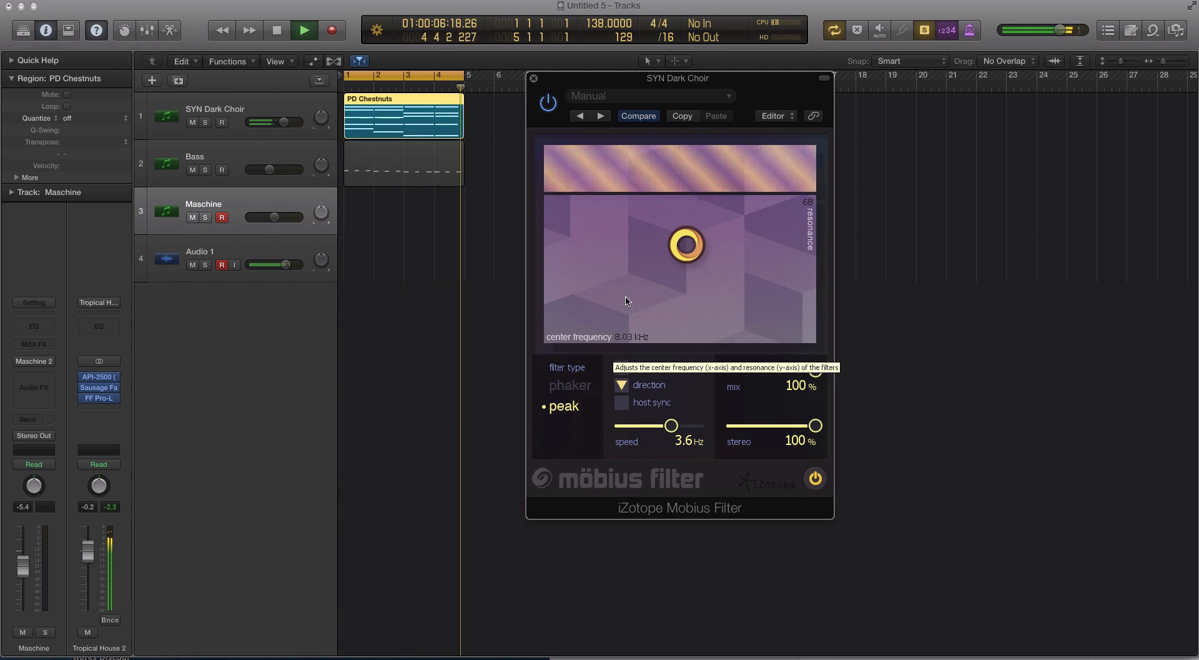
pyautogui.moveTo(688, 245); pyautogui.dragTo(625, 271)
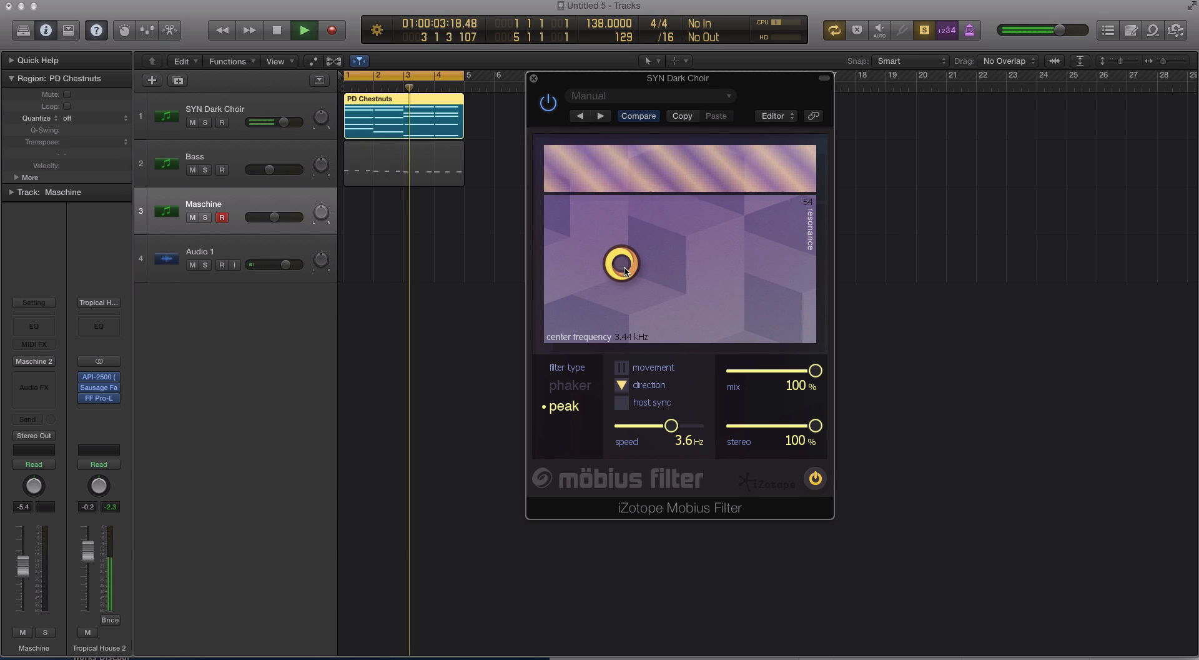
# Step: Try the upward direction, return it to downward, then stop playback and pause the filter's movement
pyautogui.click(622, 385)
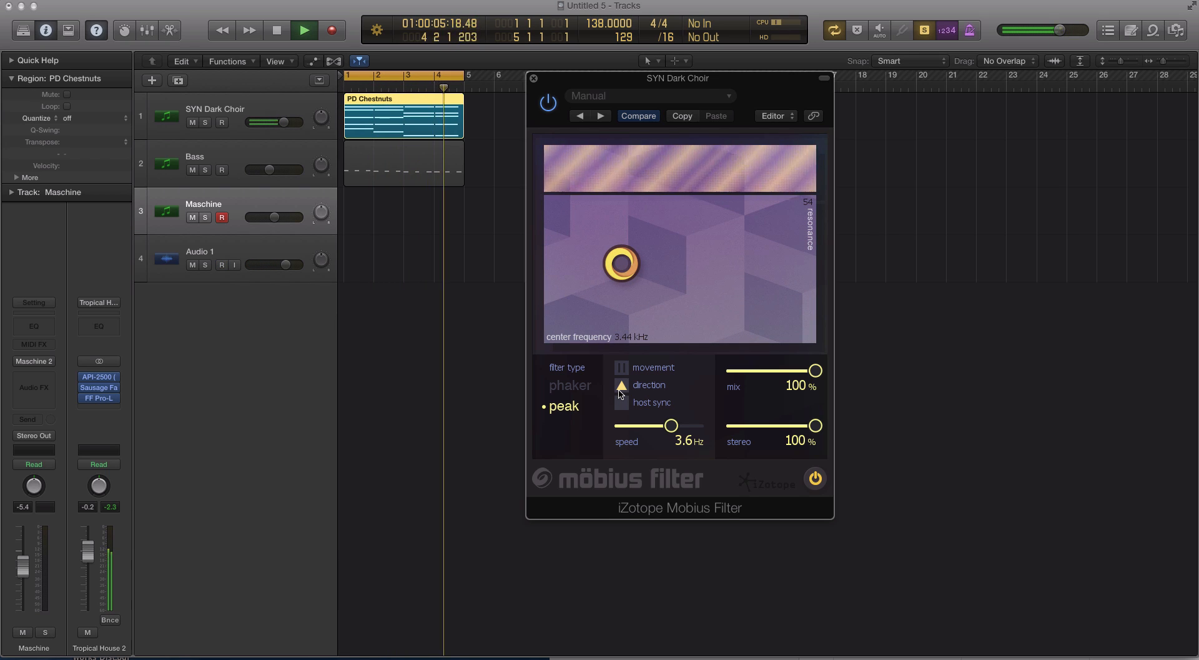
pyautogui.click(621, 386)
pyautogui.press('space')
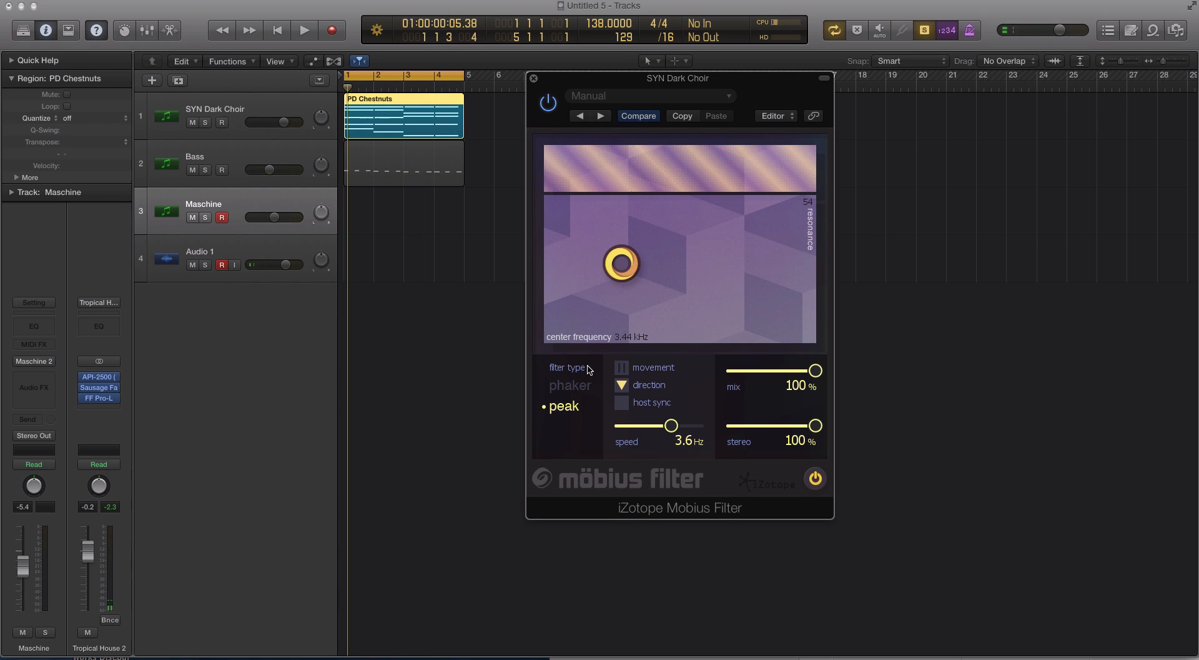
pyautogui.click(618, 371)
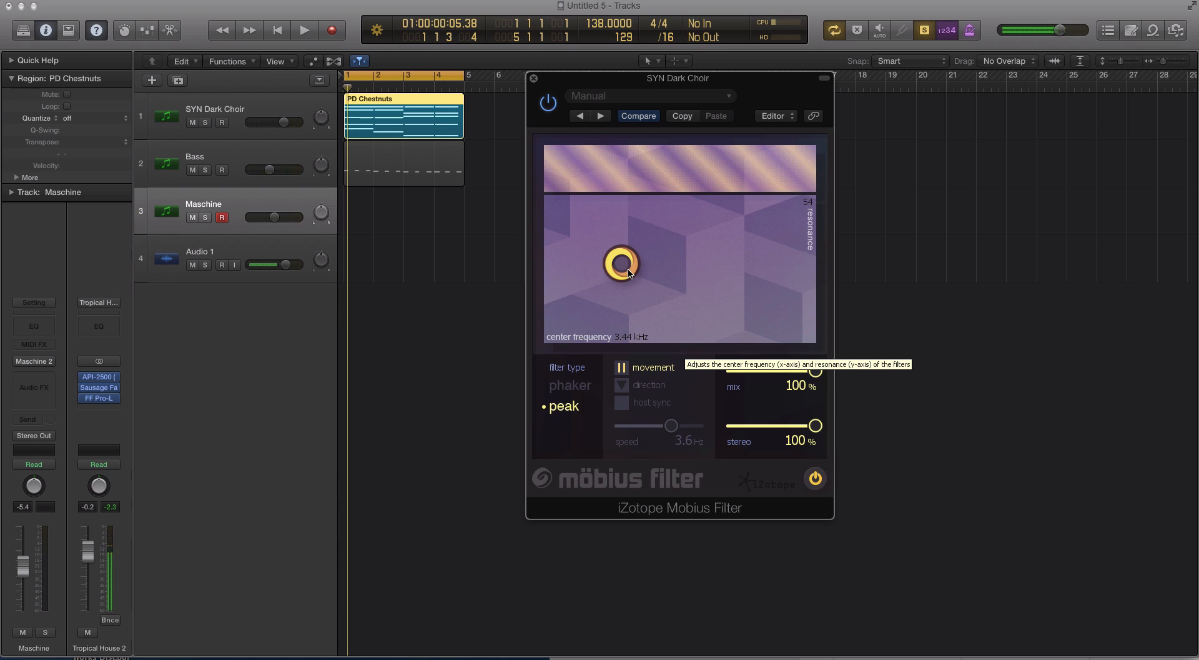
# Step: During playback, move the filter to about 6.65 kHz with resonance 50, stop, and resume the movement in the downward direction
pyautogui.press('space')
pyautogui.moveTo(628, 272); pyautogui.dragTo(665, 273)
pyautogui.press('space')
pyautogui.click(621, 368)
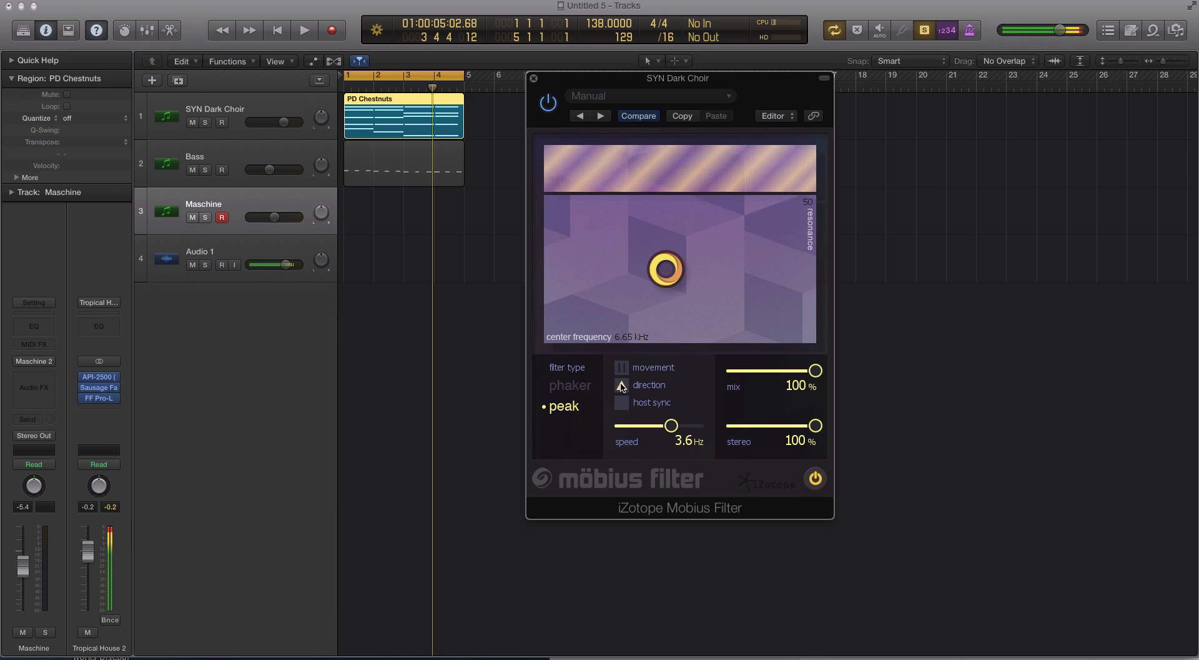
pyautogui.click(621, 386)
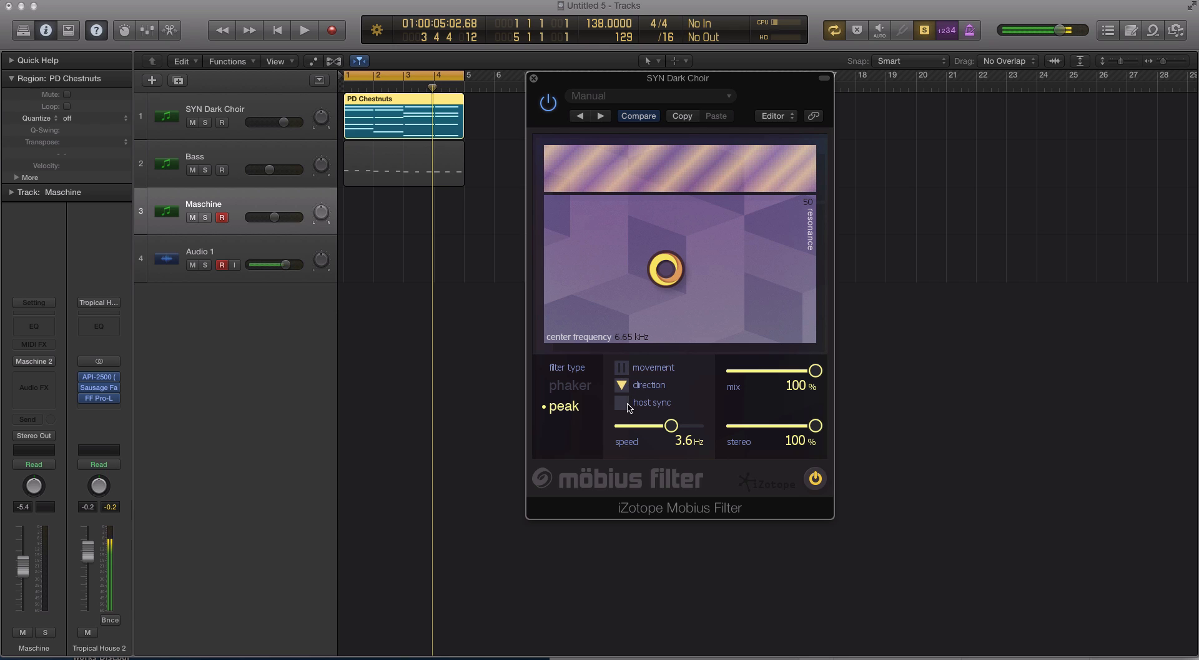
# Step: Try host sync, lower the filter speed to 1.2 Hz, and turn host sync off again
pyautogui.click(638, 404)
pyautogui.click(626, 404)
pyautogui.click(639, 403)
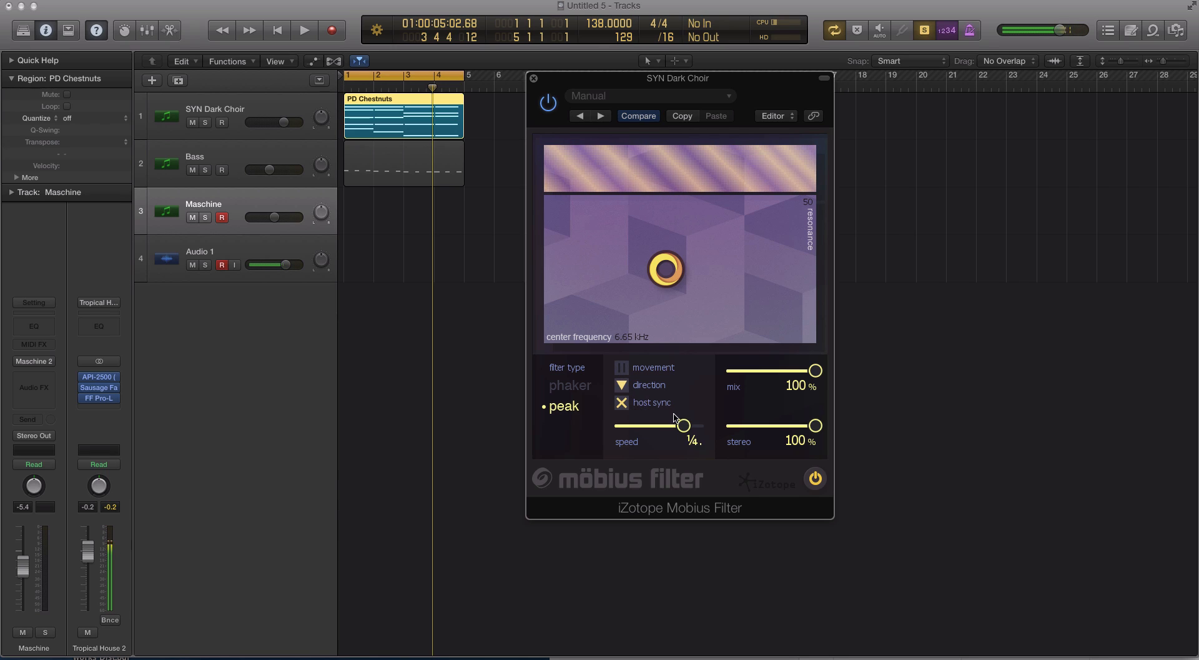
pyautogui.moveTo(687, 425); pyautogui.dragTo(648, 427)
pyautogui.click(621, 405)
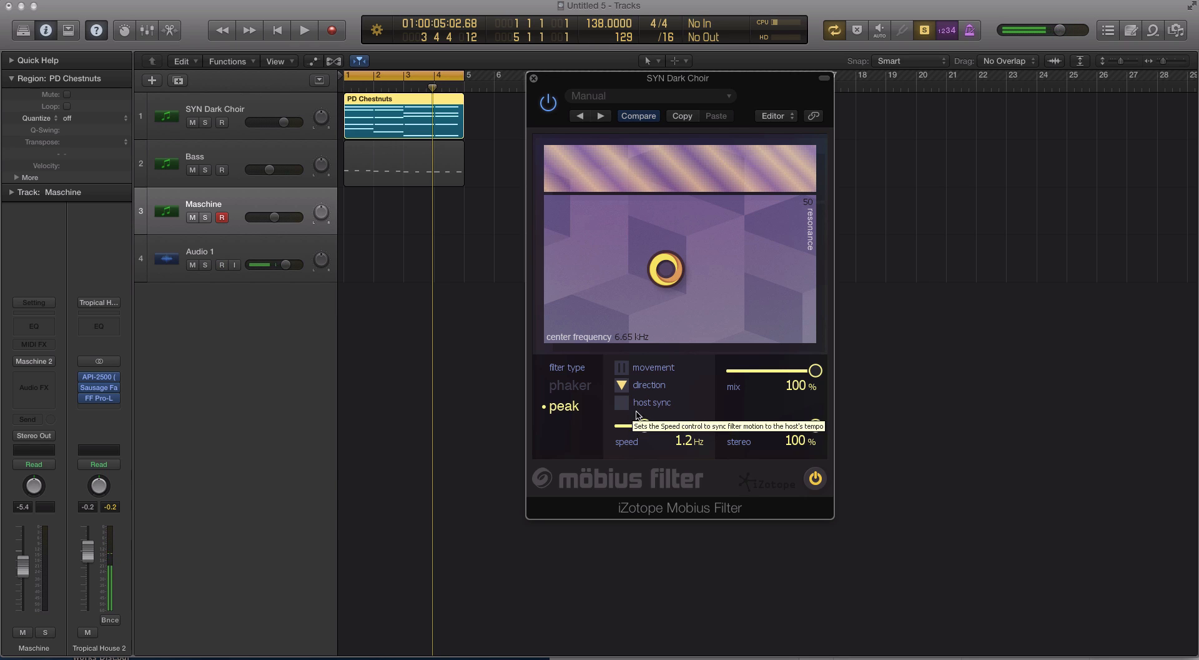
# Step: Move the filter to about 2.70 kHz center frequency with resonance 38 while auditioning, and toggle solo off and on
pyautogui.press('space')
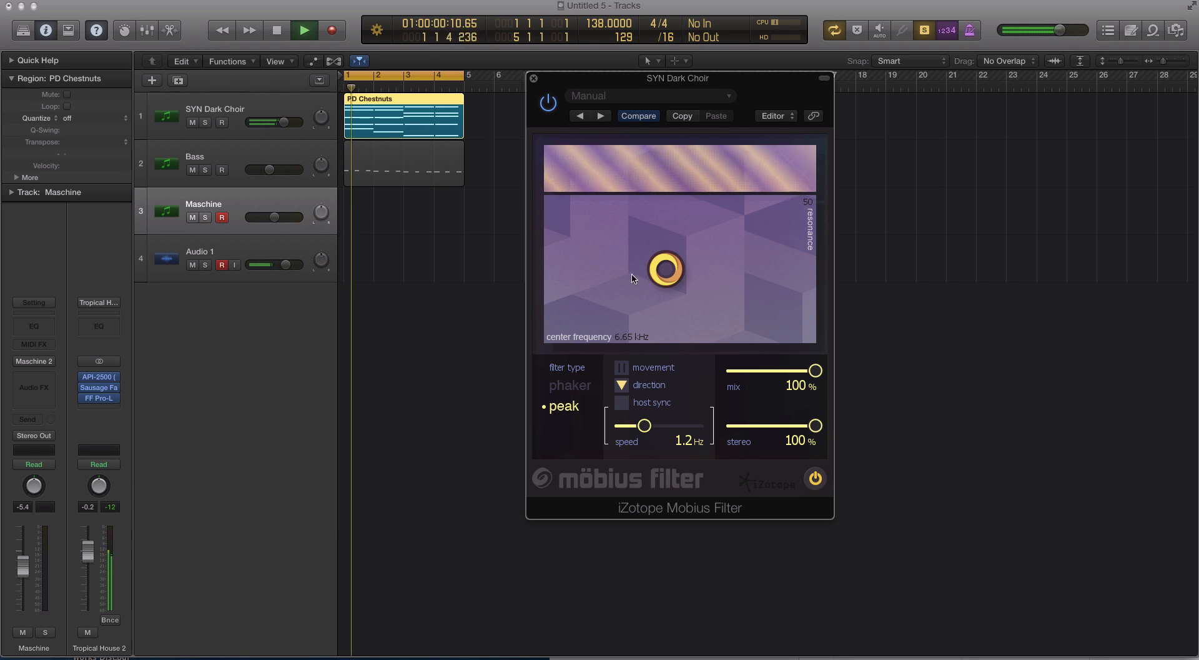
pyautogui.press('space')
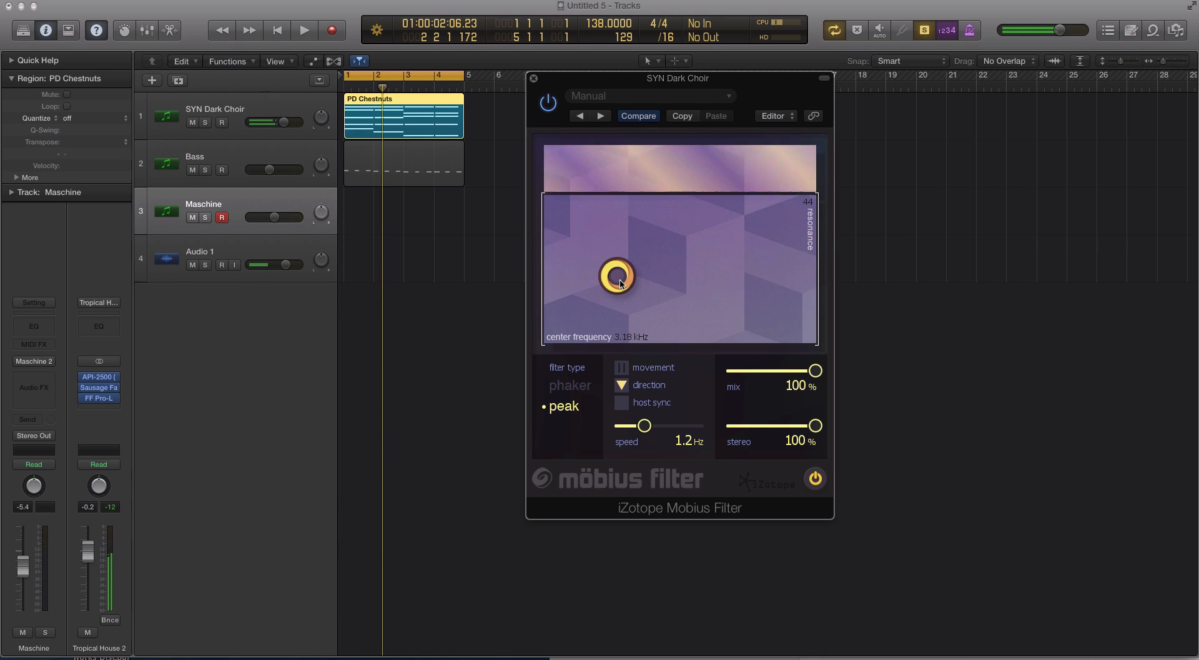
pyautogui.hotkey('ctrl', 's')
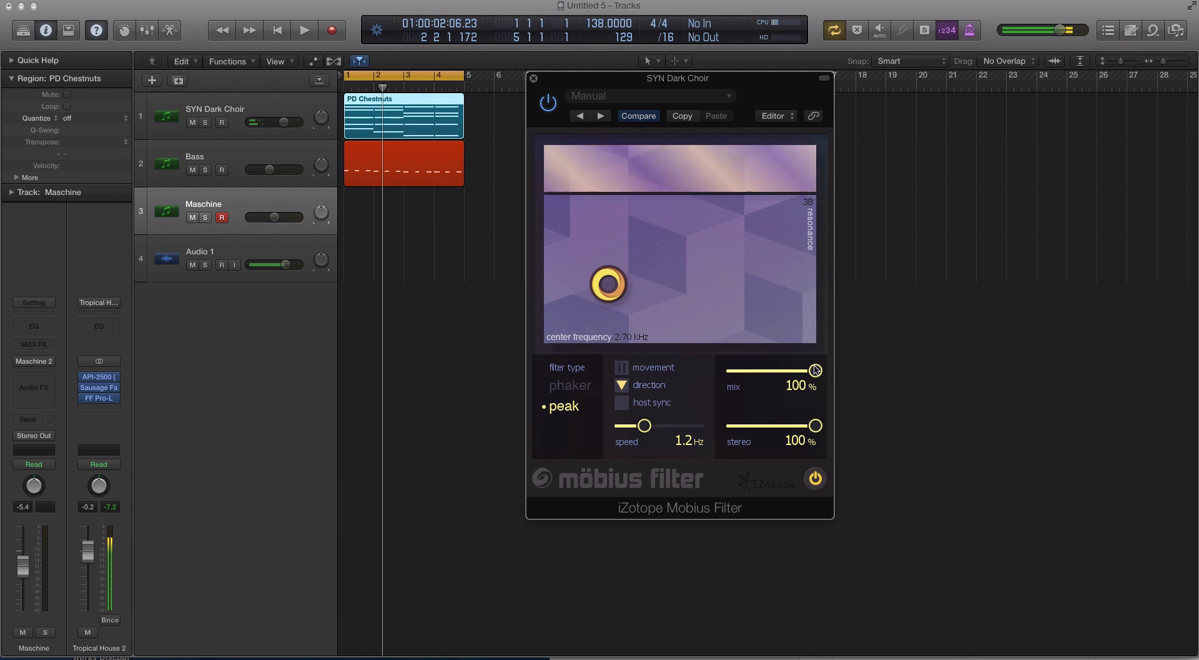
pyautogui.hotkey('ctrl', 's')
# Step: Reduce the filter's mix to 20% and audition the blended sound
pyautogui.moveTo(815, 370); pyautogui.dragTo(743, 371)
pyautogui.press('space')
pyautogui.press('space')
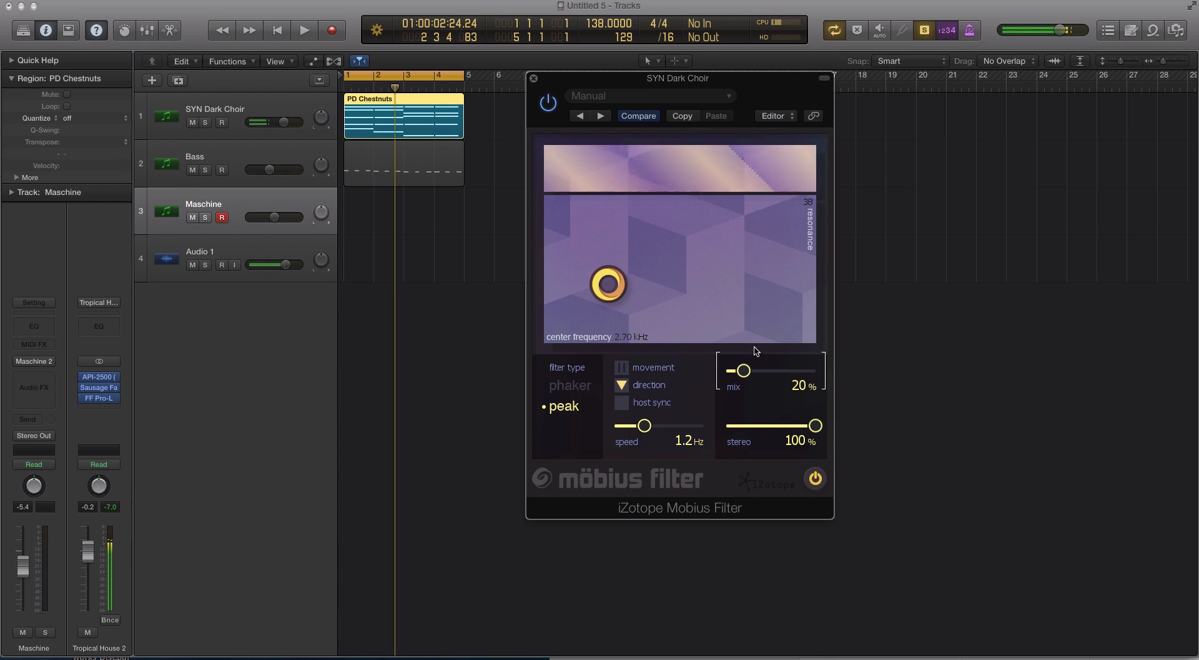
# Step: Set the SYN Dark Choir track to Touch automation and record center frequency and resonance moves during playback
pyautogui.click(247, 112)
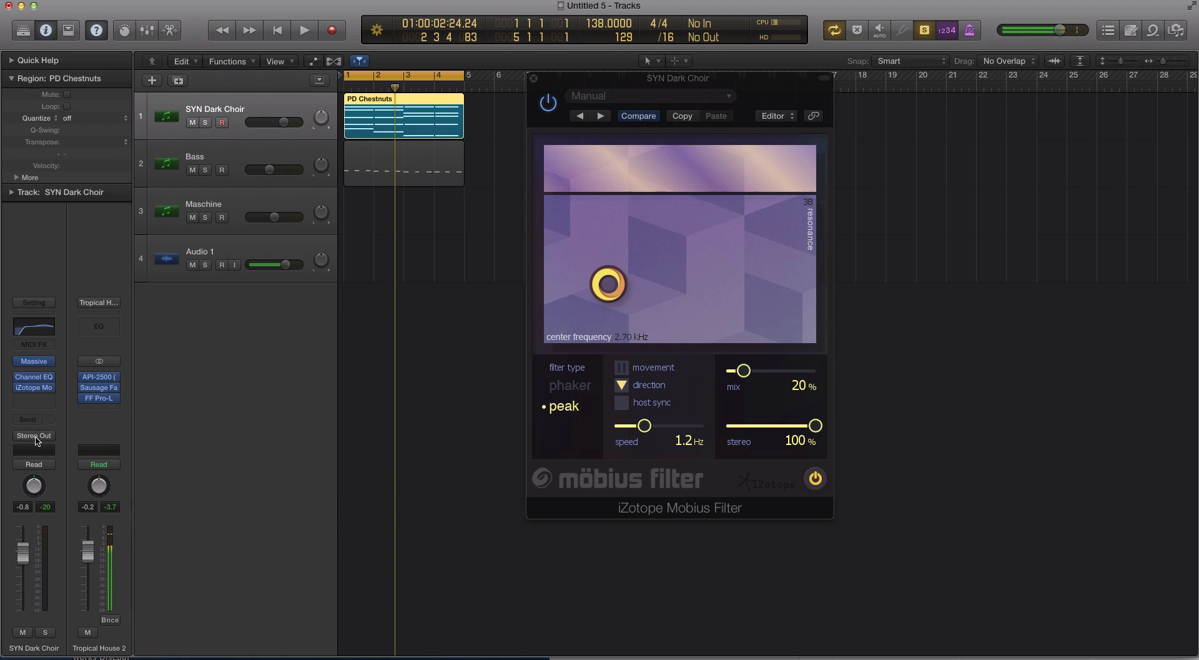
pyautogui.click(34, 464)
pyautogui.click(34, 476)
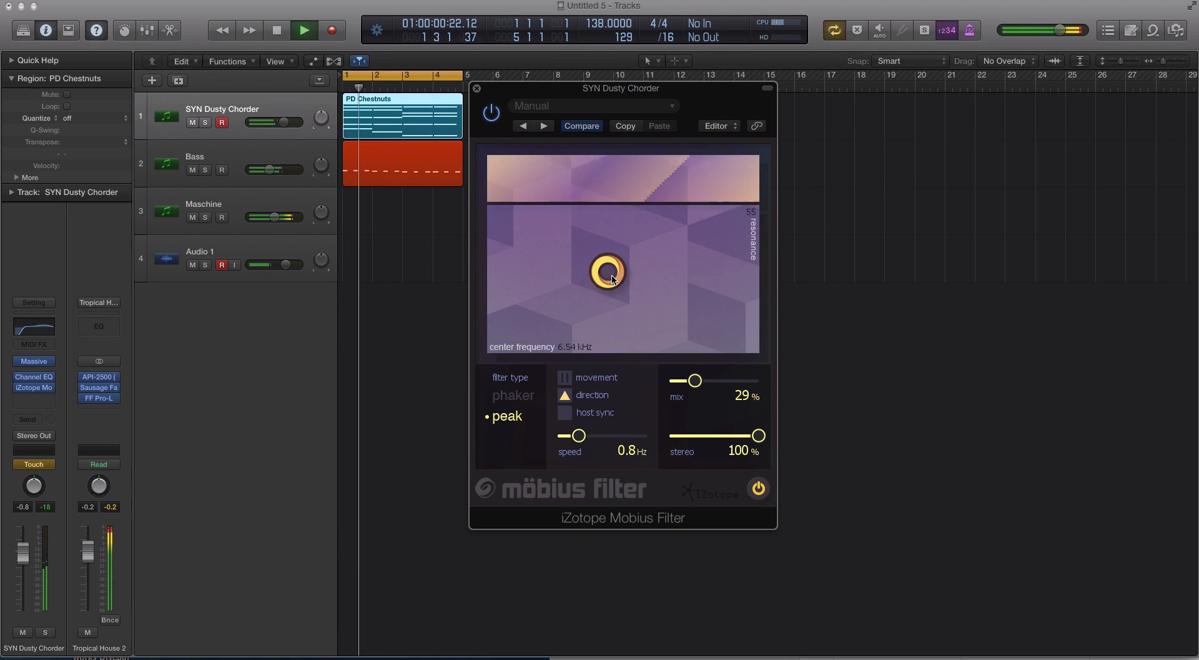
pyautogui.moveTo(612, 278); pyautogui.dragTo(587, 266)
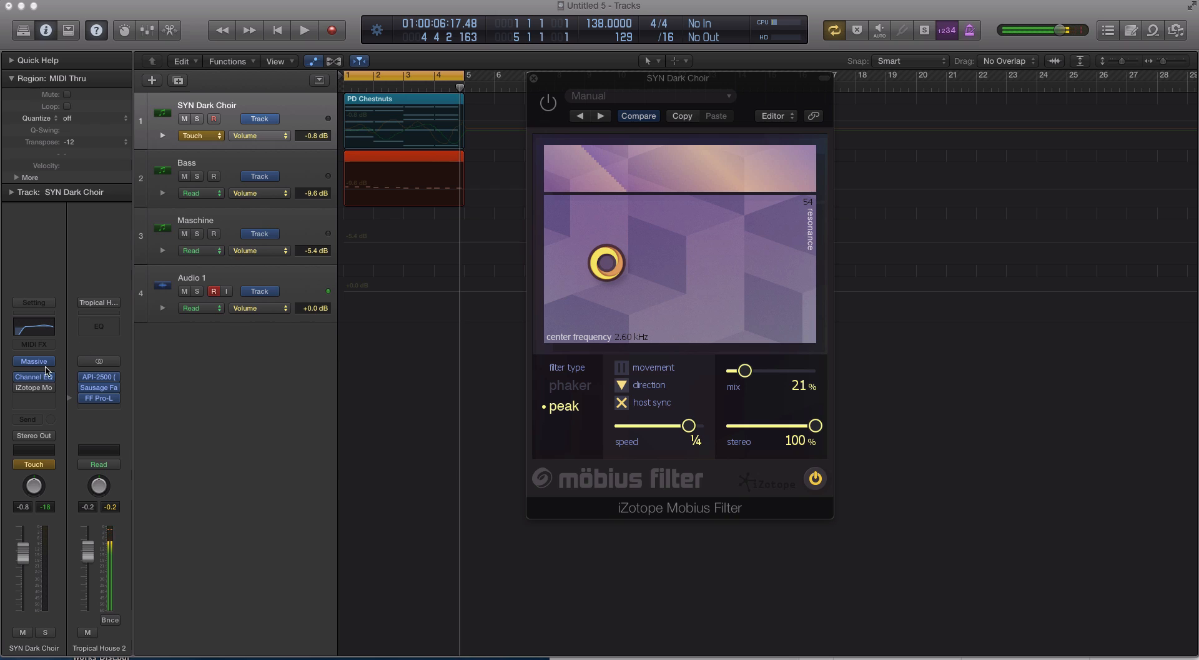
# Step: Return the SYN Dark Choir track to Read automation and display the filter's recorded center frequency curve
pyautogui.click(44, 467)
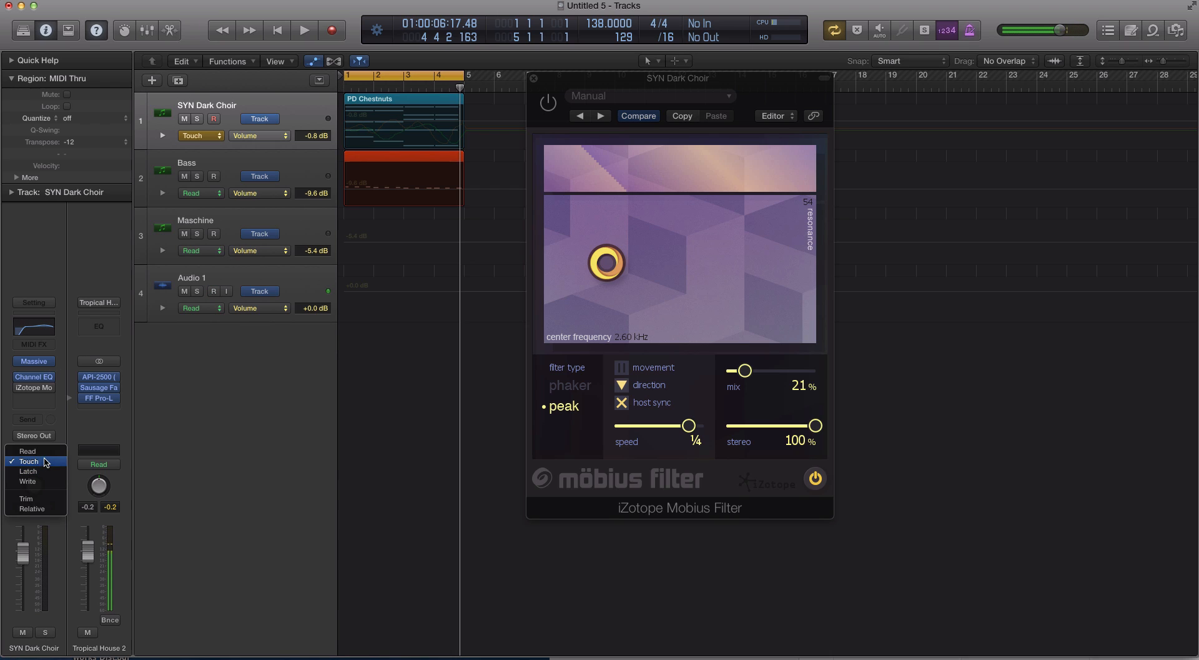
pyautogui.click(44, 456)
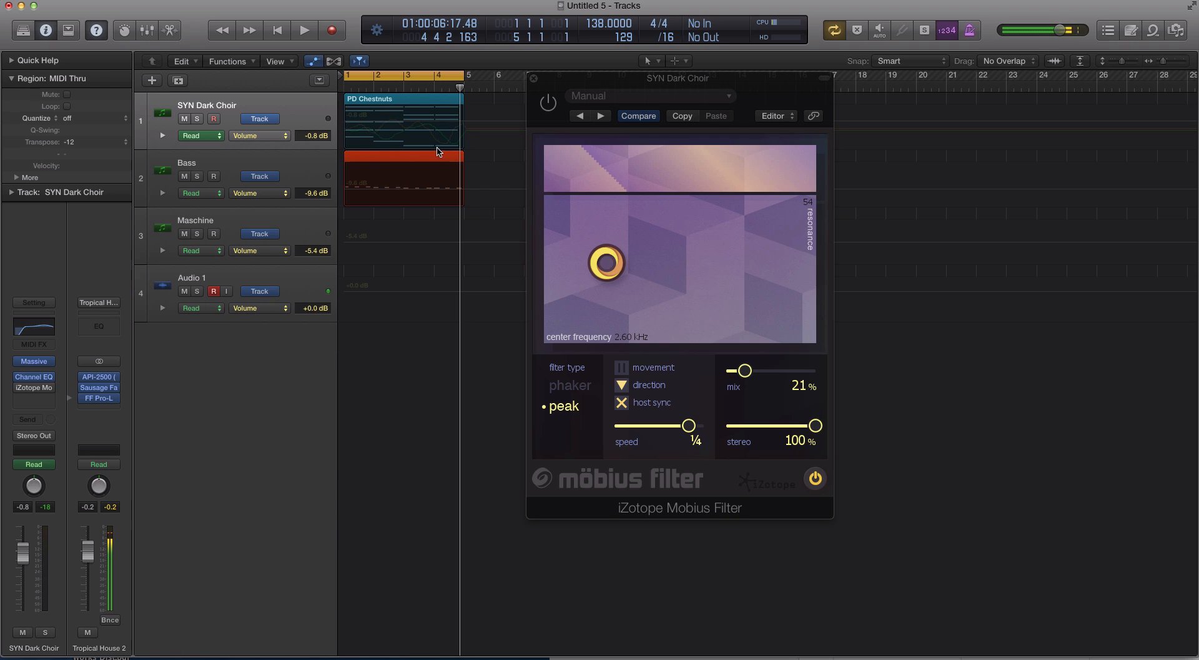
pyautogui.click(164, 137)
pyautogui.click(165, 139)
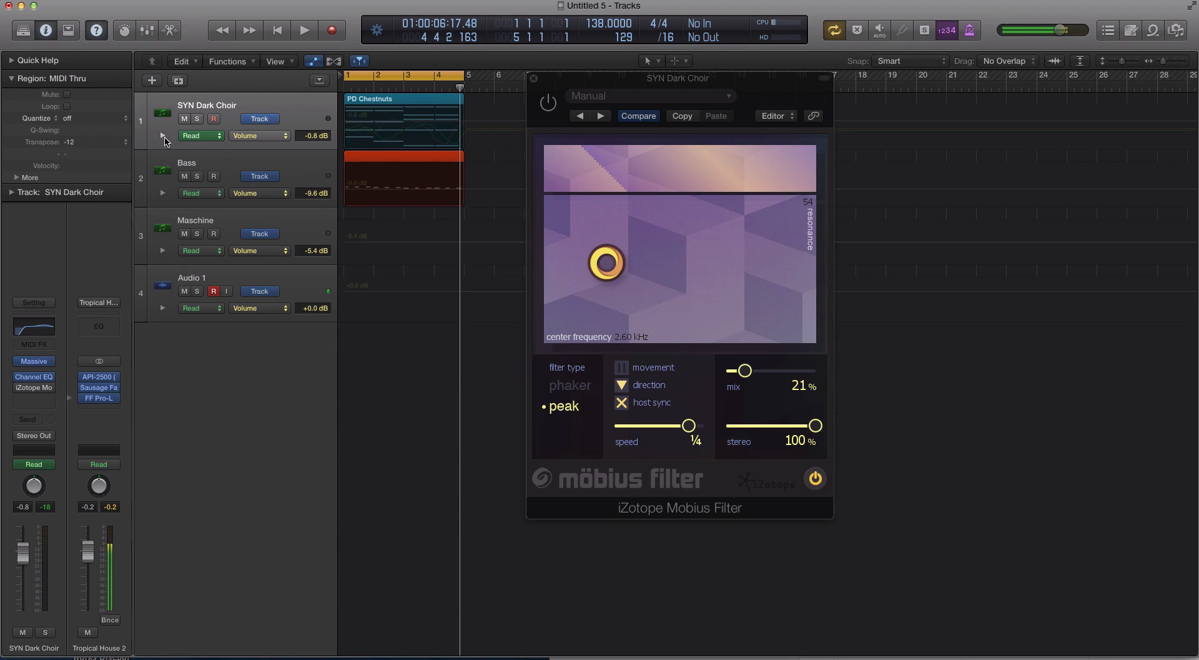
pyautogui.click(238, 135)
pyautogui.click(256, 159)
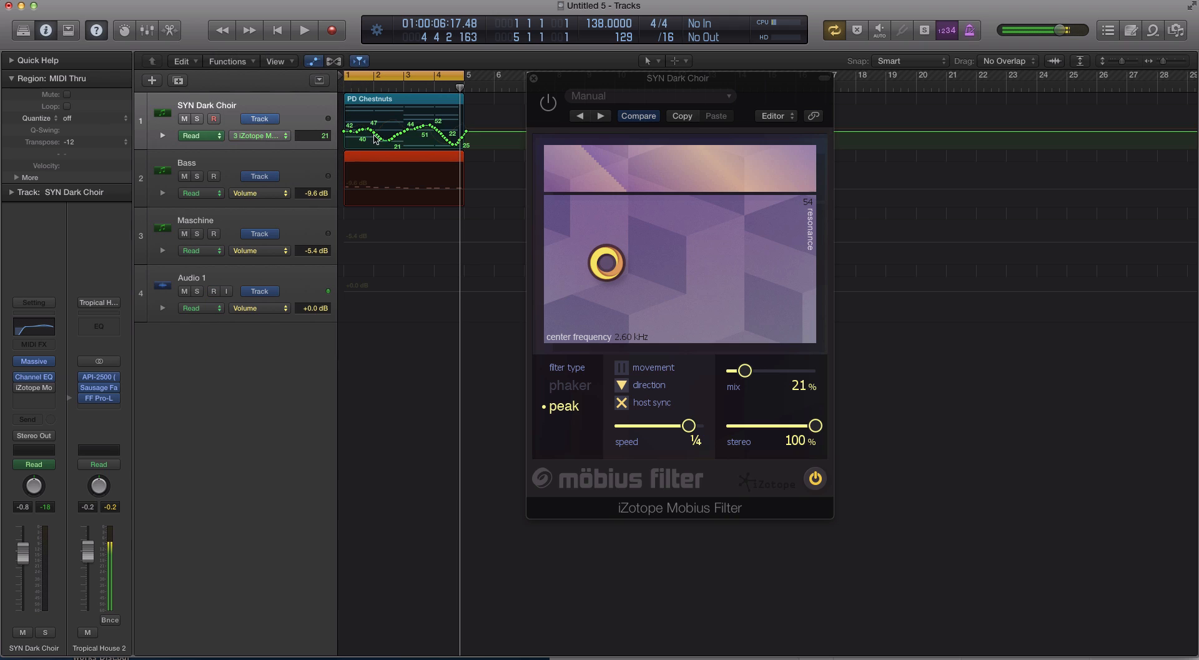
# Step: View the track's resonance automation, return to center frequency, and expand and collapse the extra automation lanes
pyautogui.click(280, 134)
pyautogui.click(302, 152)
pyautogui.click(258, 137)
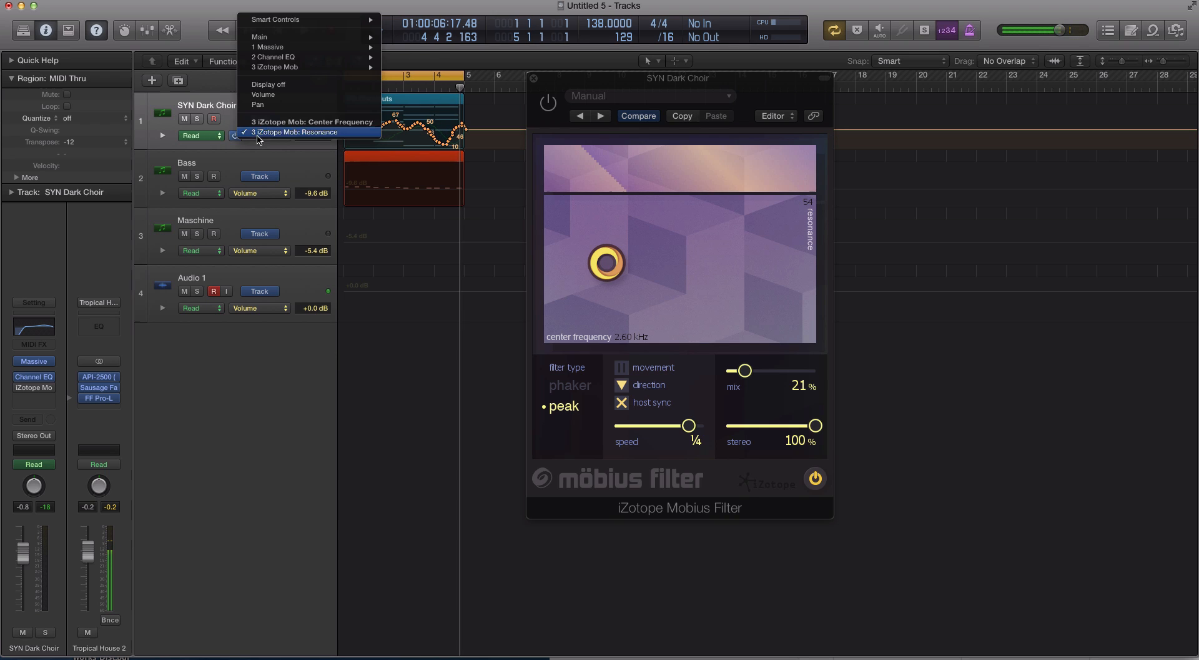
pyautogui.click(200, 141)
pyautogui.click(163, 135)
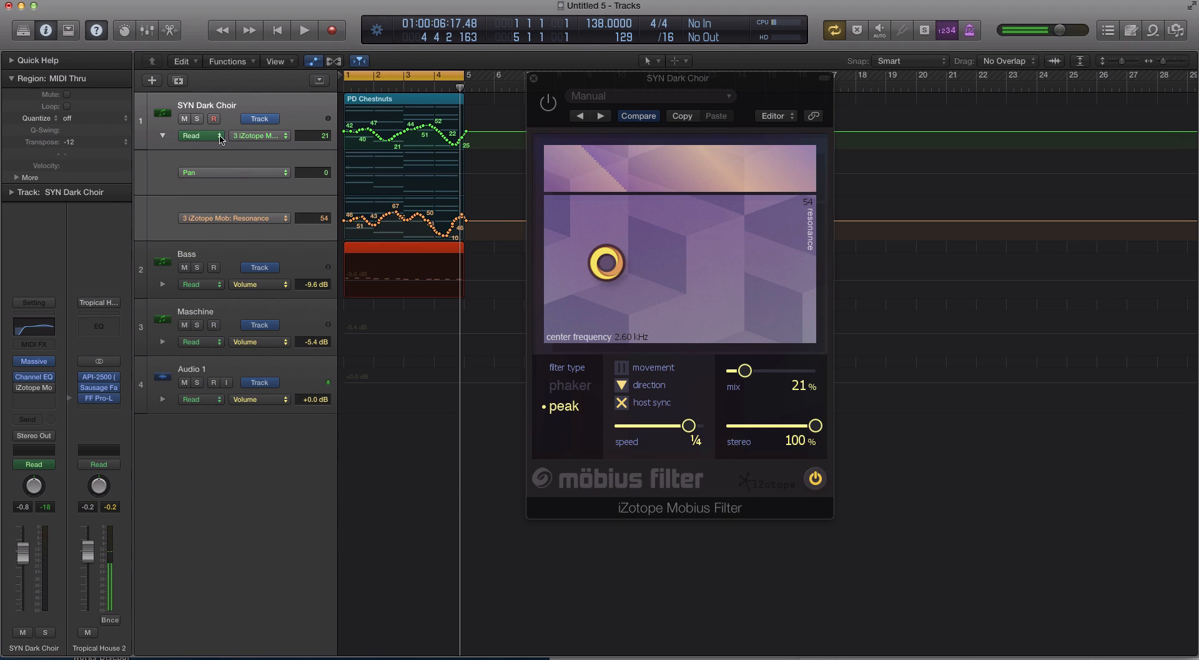
pyautogui.click(164, 135)
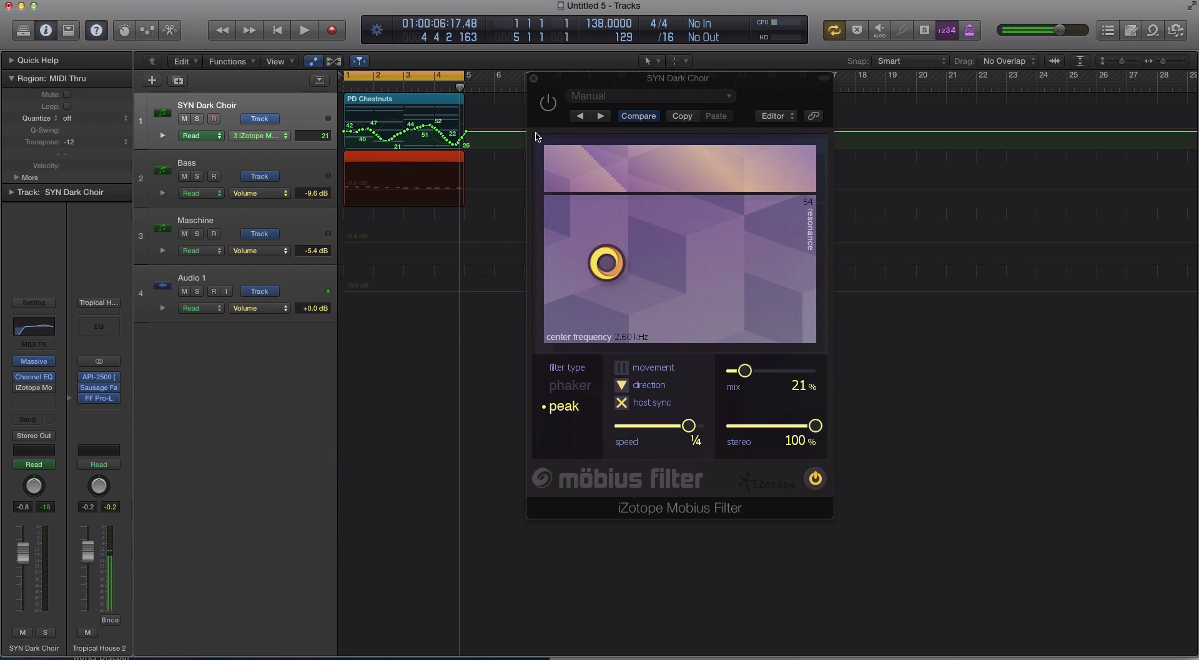
# Step: Play back the recorded automation while watching the filter's center frequency and resonance in the plug-in
pyautogui.click(466, 116)
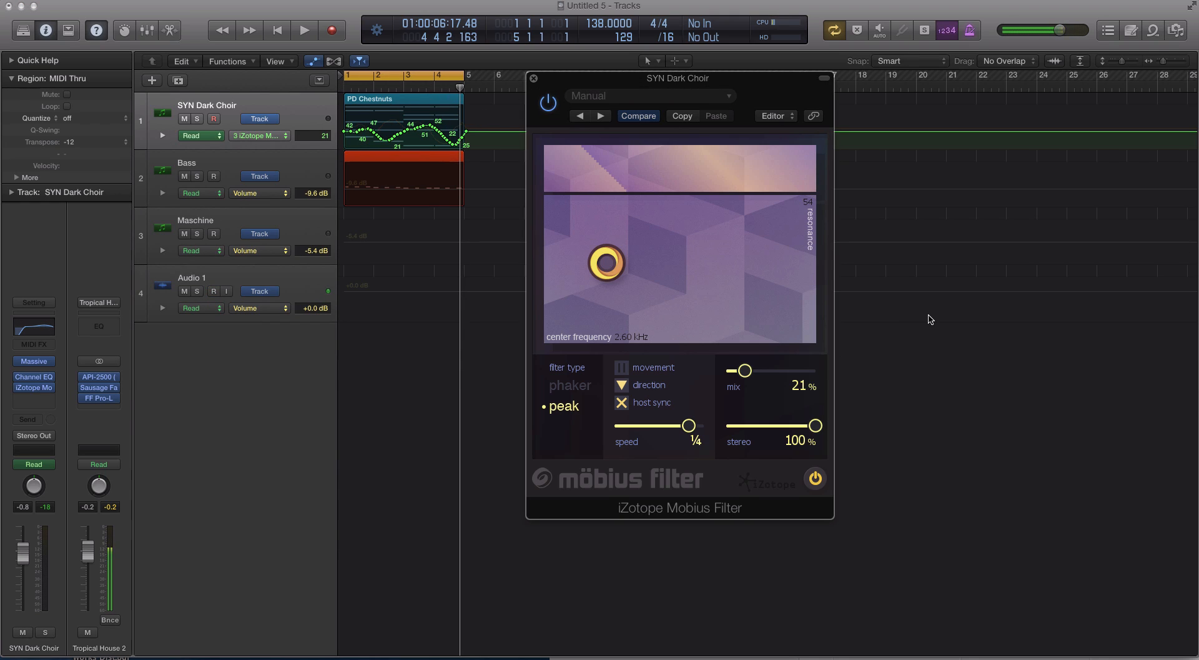
pyautogui.press('space')
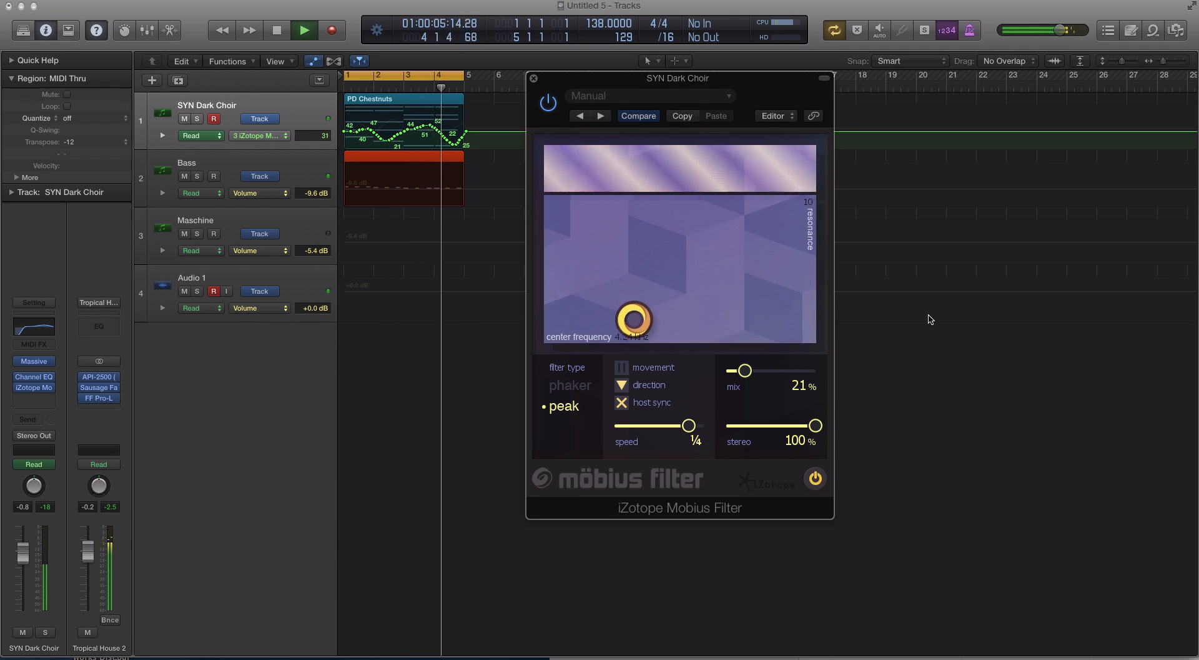
pyautogui.press('space')
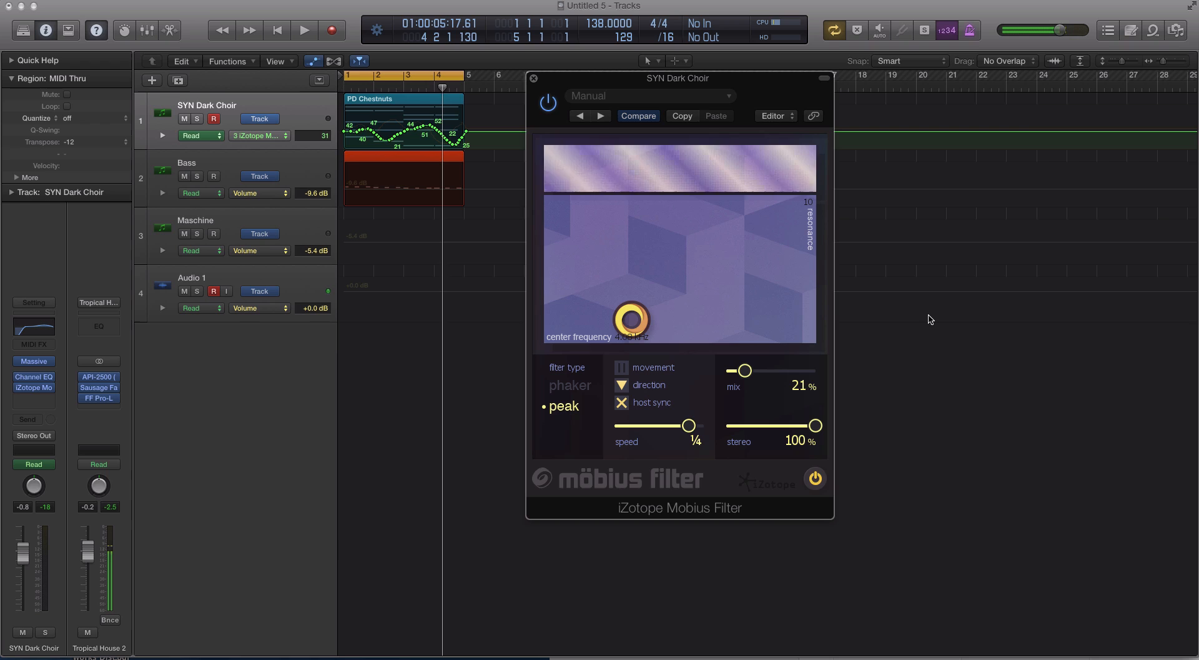
# Step: Adjust the speed with host sync off, re-enable host sync at a dotted ¼ rate, and raise the mix to 100%
pyautogui.click(622, 403)
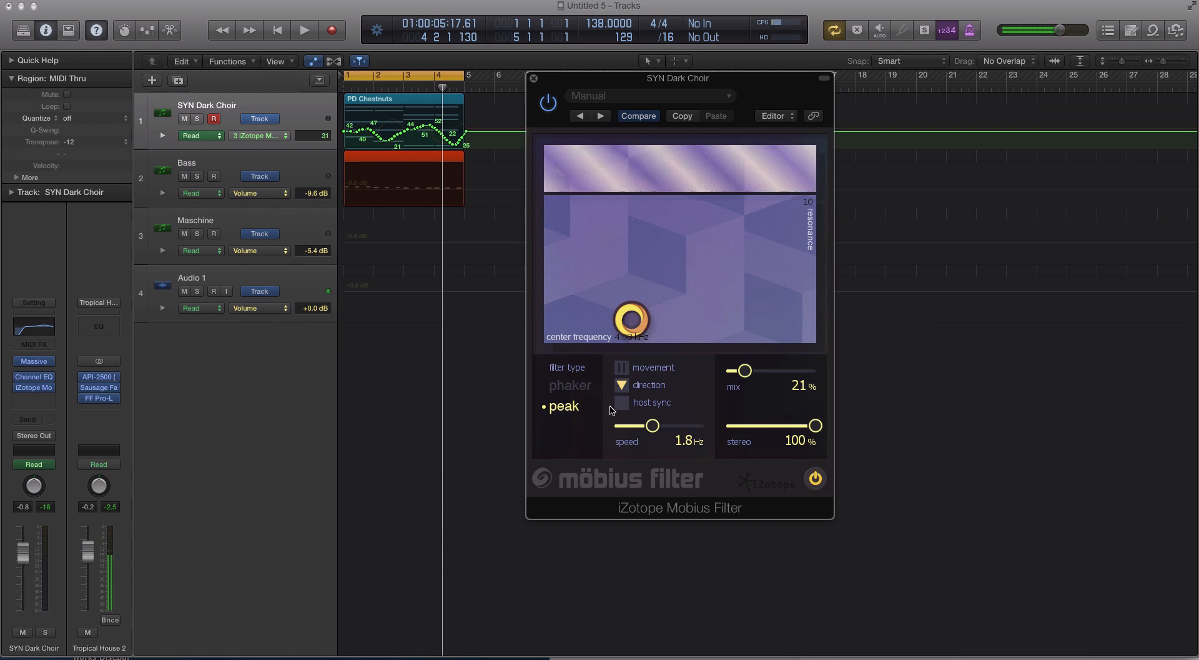
pyautogui.moveTo(653, 424); pyautogui.dragTo(685, 426)
pyautogui.click(623, 404)
pyautogui.moveTo(745, 370); pyautogui.dragTo(906, 364)
# Step: Solo the PD Chestnuts region on the SYN Dark Choir track and audition the automated filter at full mix
pyautogui.press('space')
pyautogui.press('space')
pyautogui.hotkey('ctrl', 's')
pyautogui.press('space')
pyautogui.press('space')
pyautogui.click(373, 99)
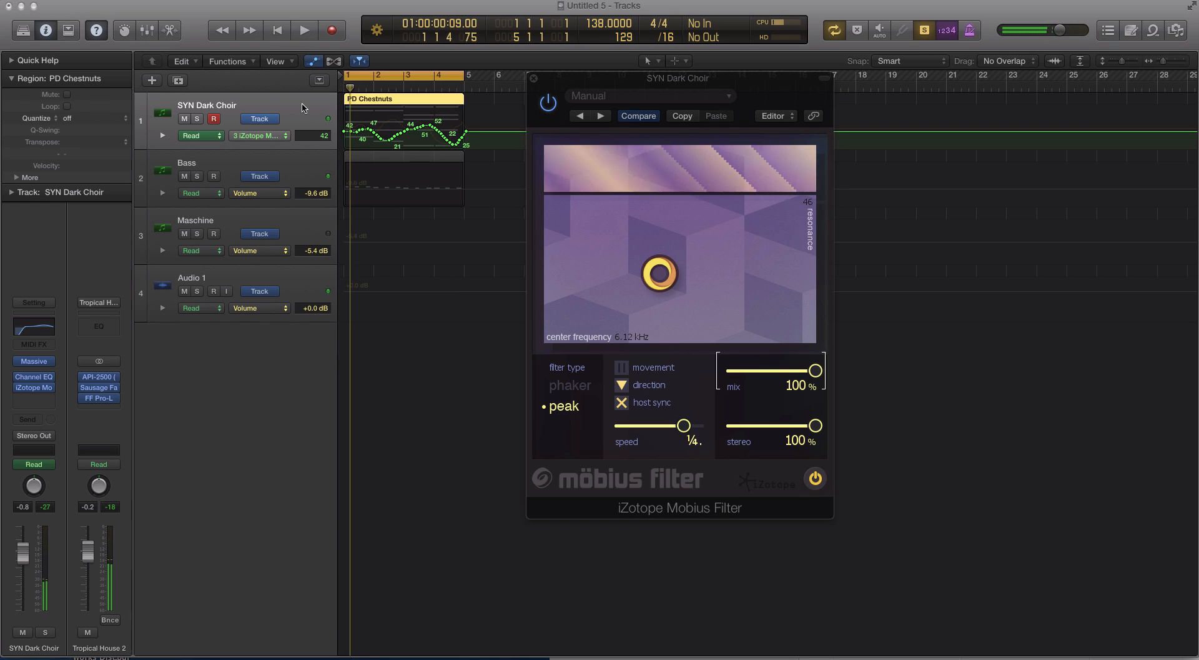
pyautogui.press('space')
pyautogui.press('space')
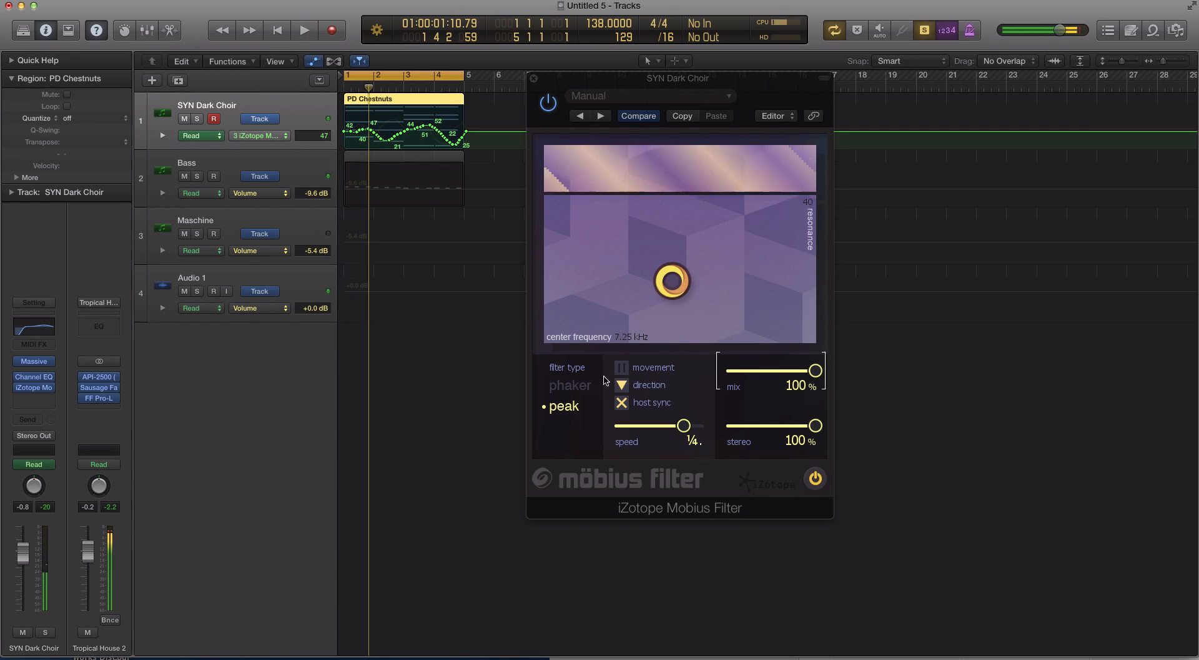
# Step: Turn off host sync and lower the filter speed to 0.7 Hz
pyautogui.click(622, 403)
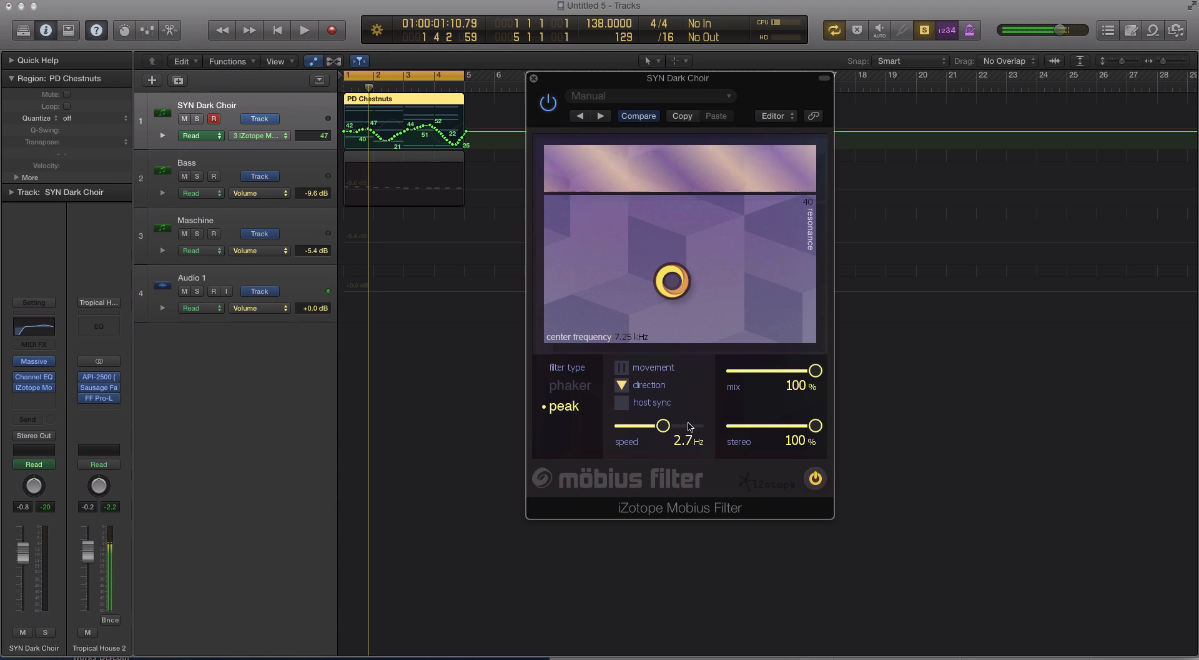
pyautogui.moveTo(685, 425); pyautogui.dragTo(638, 431)
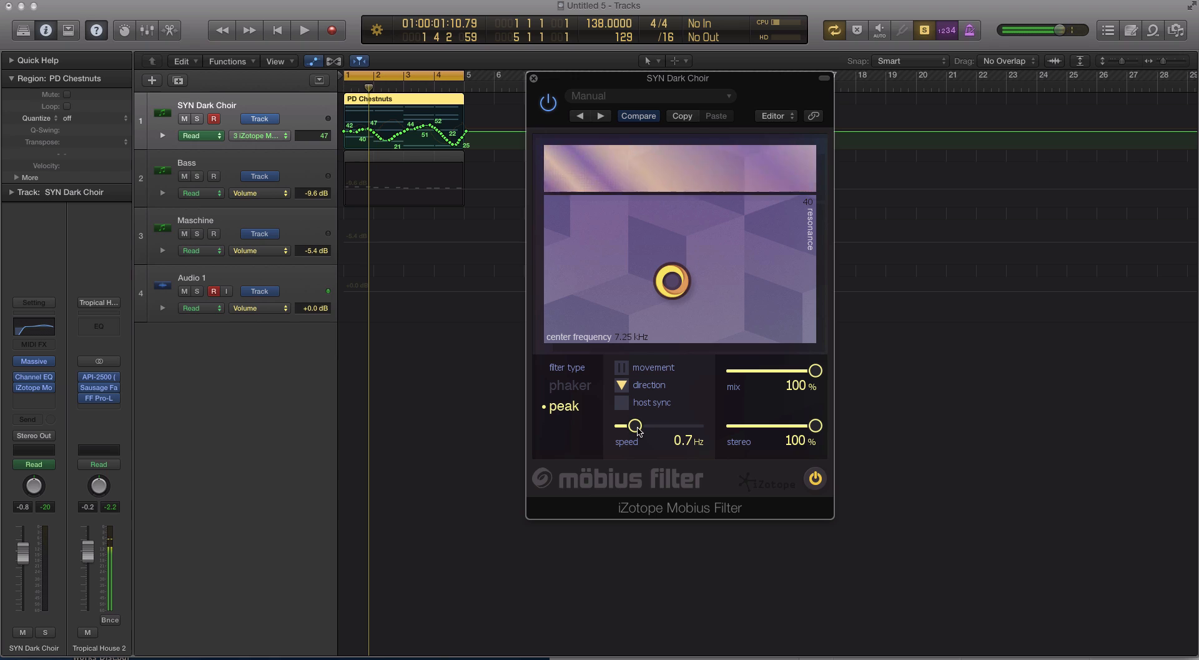